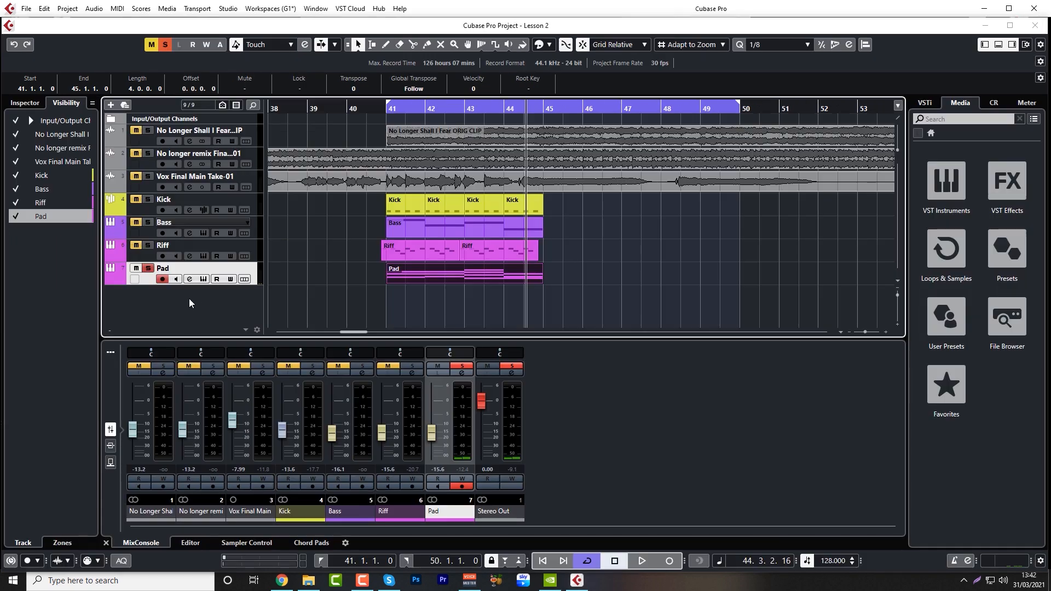
Open the Pad track's Vital instrument and initialize its preset to start the sound from scratch.
click(204, 280)
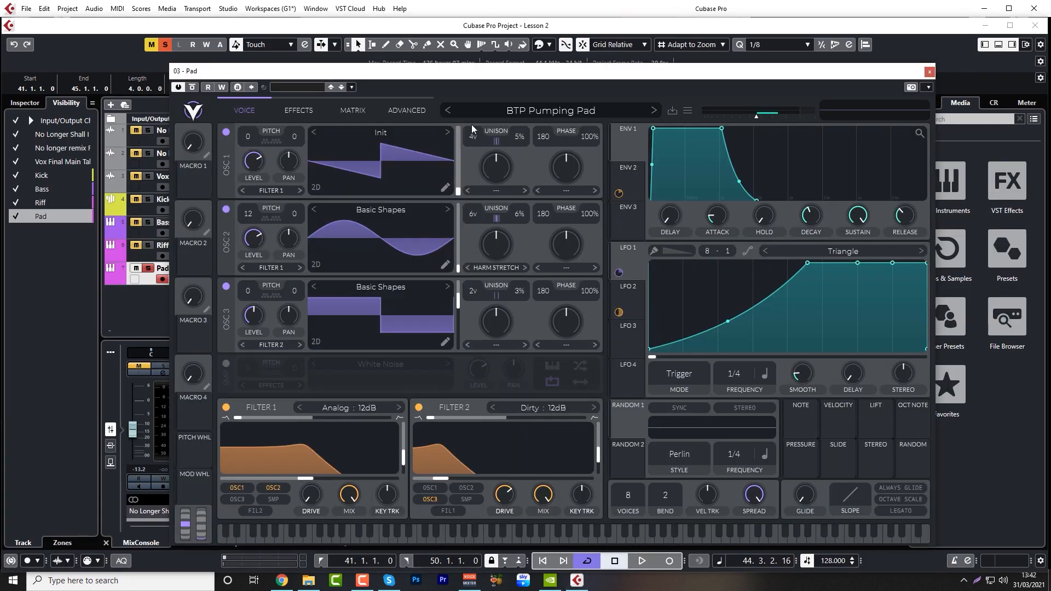
click(686, 111)
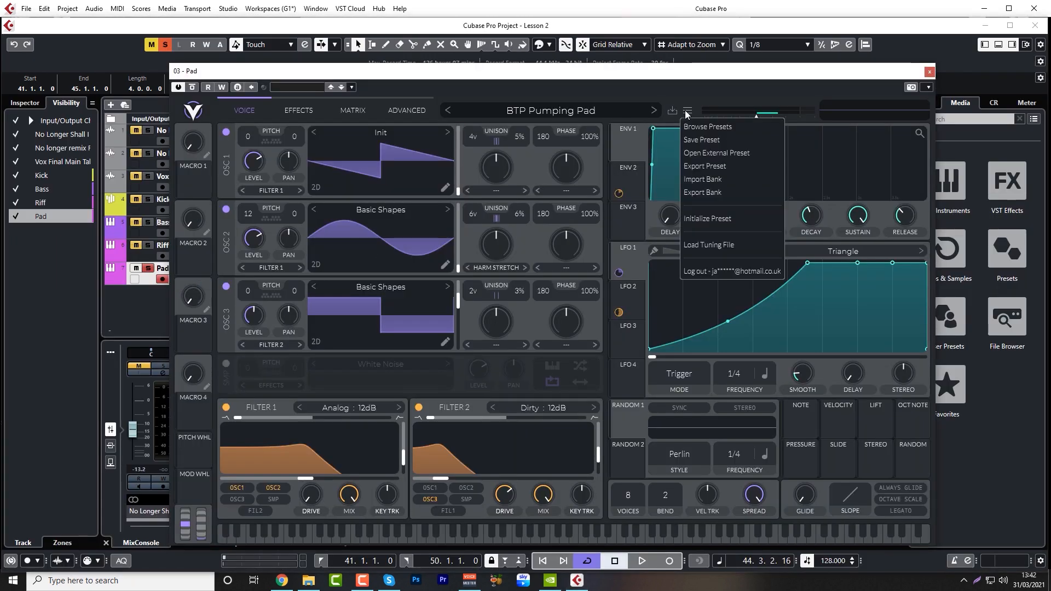
click(710, 218)
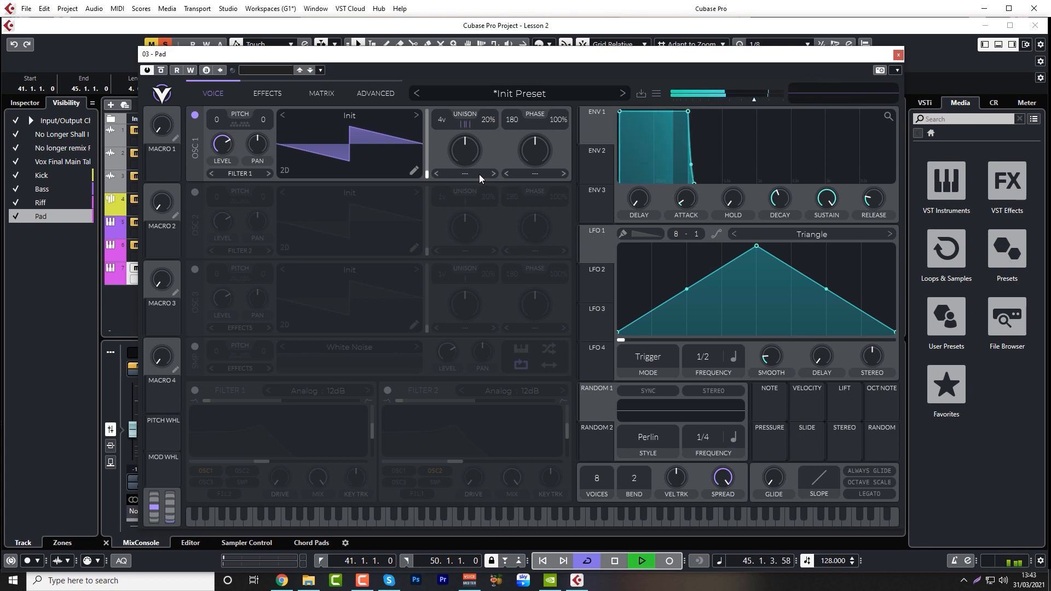
Shorten the project's cycle range so that it ends at bar 45, keeping the synth window open.
drag(451, 54, 487, 415)
drag(725, 115, 550, 137)
drag(592, 418, 542, 62)
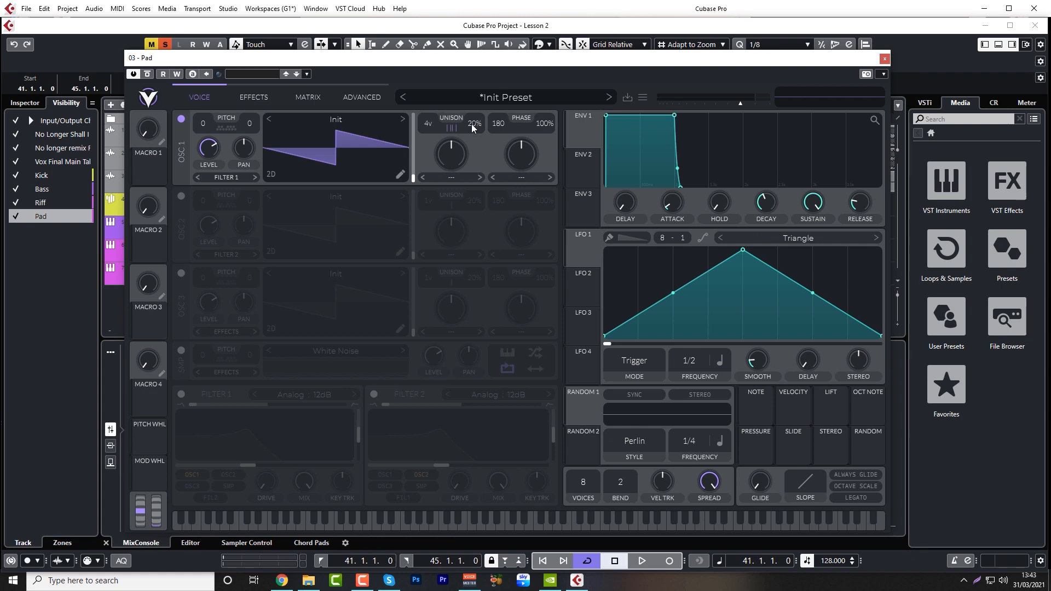
Set oscillator 1's unison detune to 5% while auditioning the pad.
key(space)
drag(475, 128, 475, 153)
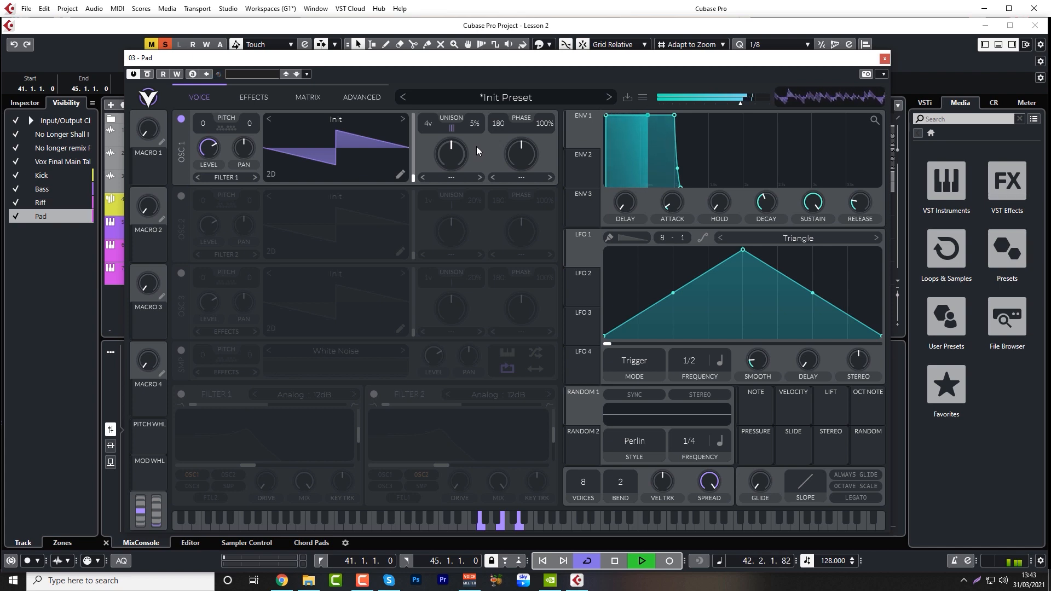
key(space)
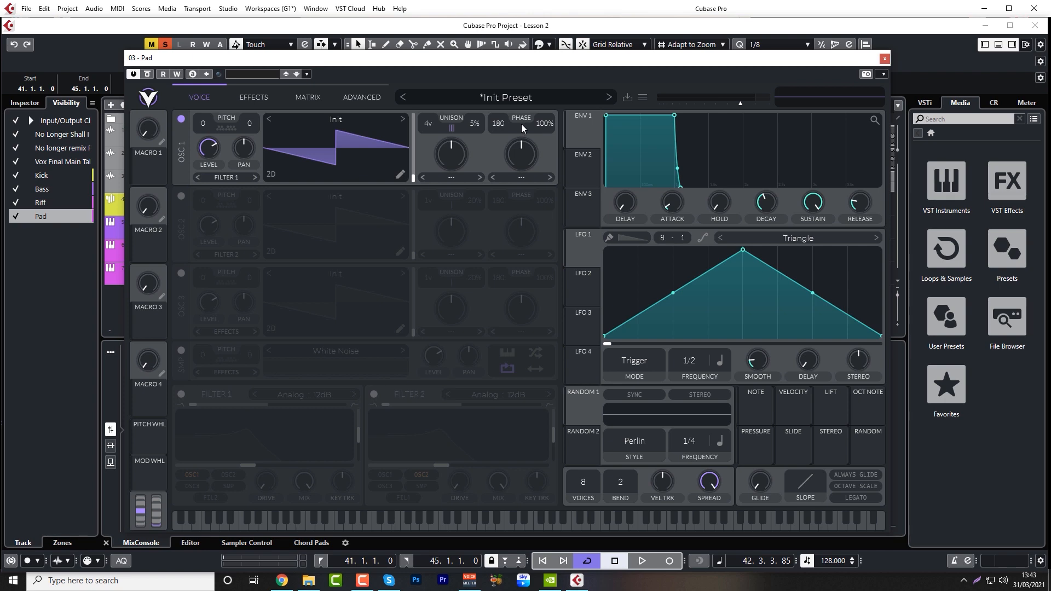
Set oscillator 1's phase to 191, leaving its phase randomization at 100%.
drag(547, 120, 544, 223)
mouse_move(503, 124)
mouse_down()
mouse_move(502, 160)
mouse_move(501, 139)
mouse_up()
drag(504, 122, 560, 1)
Enable oscillator 2 and load the Basic Shapes wavetable from the Factory folder into it.
click(181, 197)
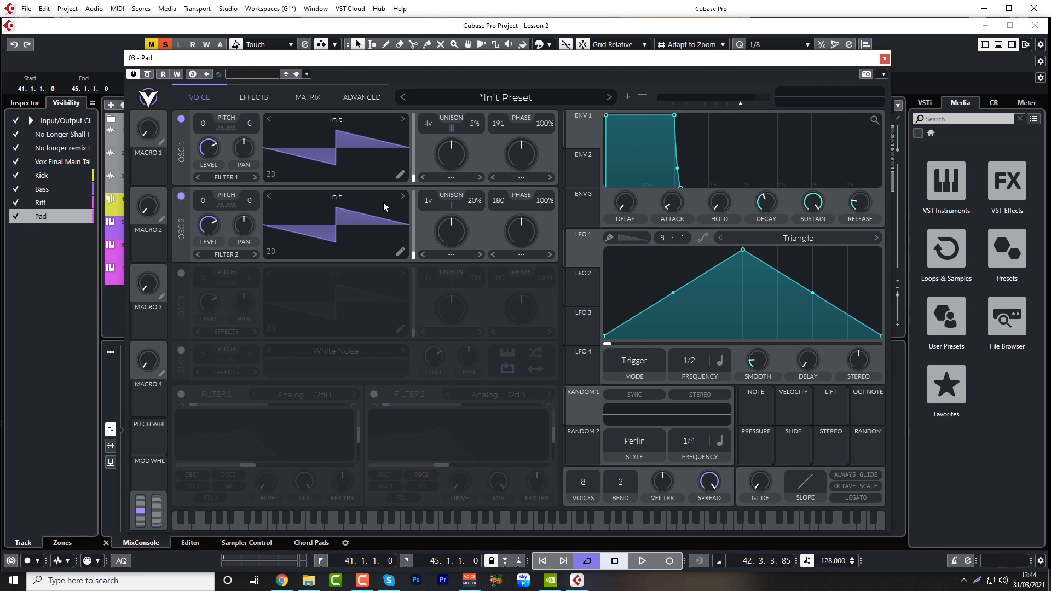
click(347, 195)
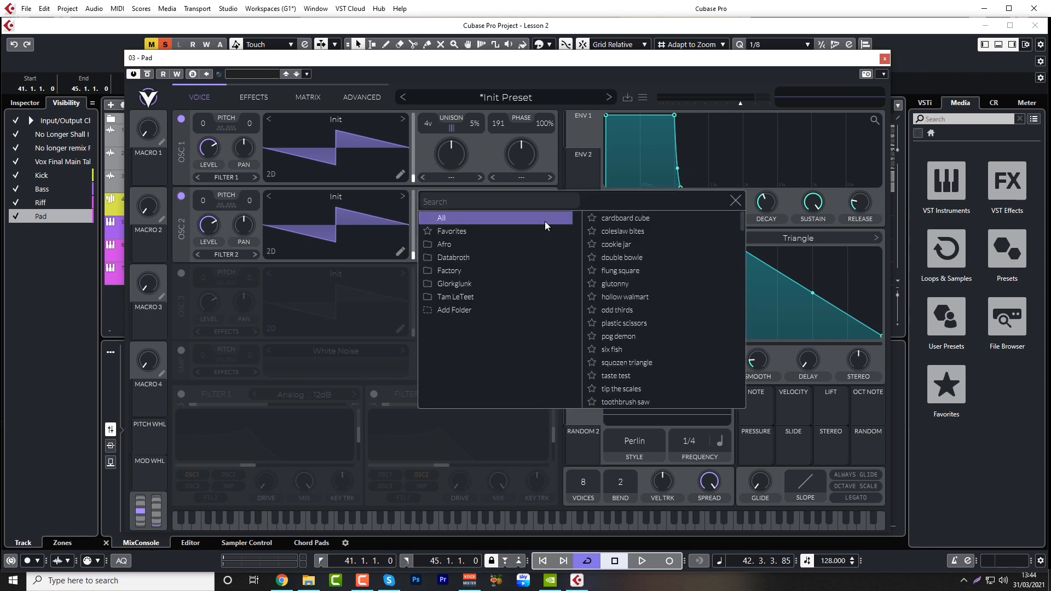
click(456, 270)
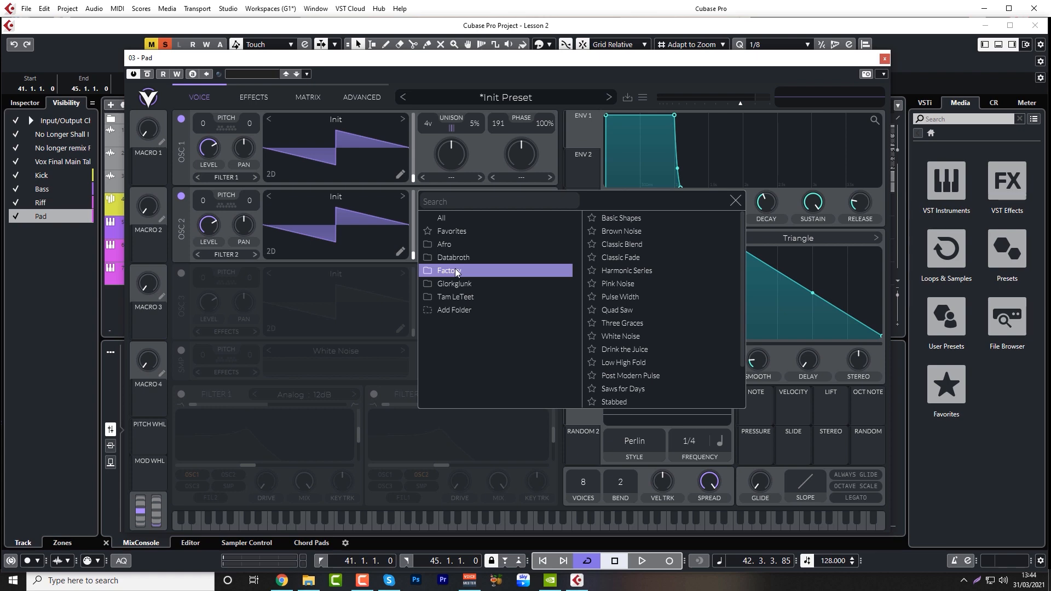
click(633, 220)
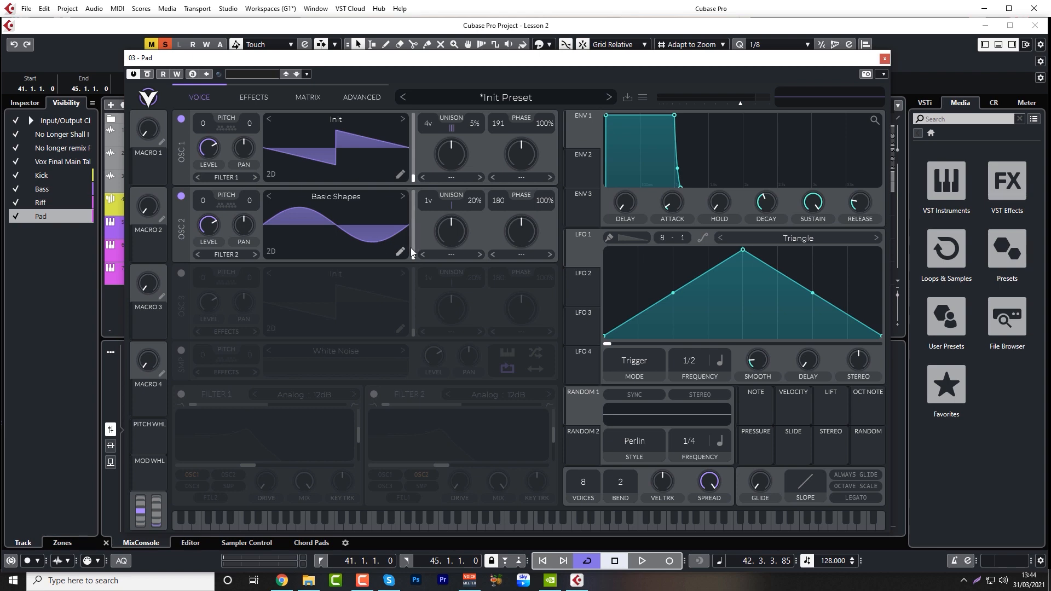
Examine oscillator 2's Basic Shapes wavetable by trying its frame position and cycling through the 3D, spectrum and 2D displays.
mouse_move(413, 258)
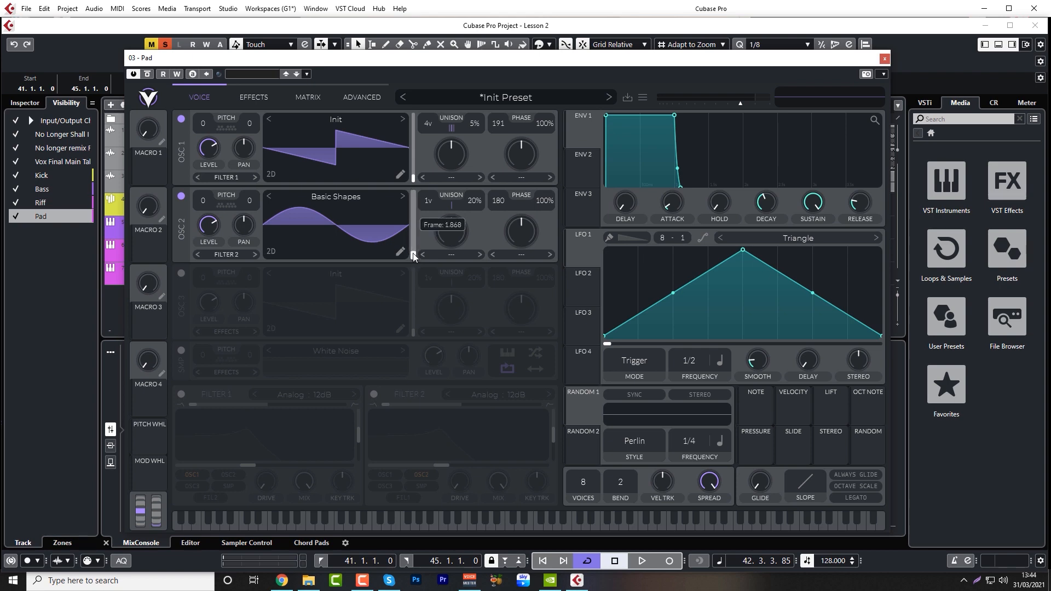
drag(413, 258, 392, 257)
click(271, 251)
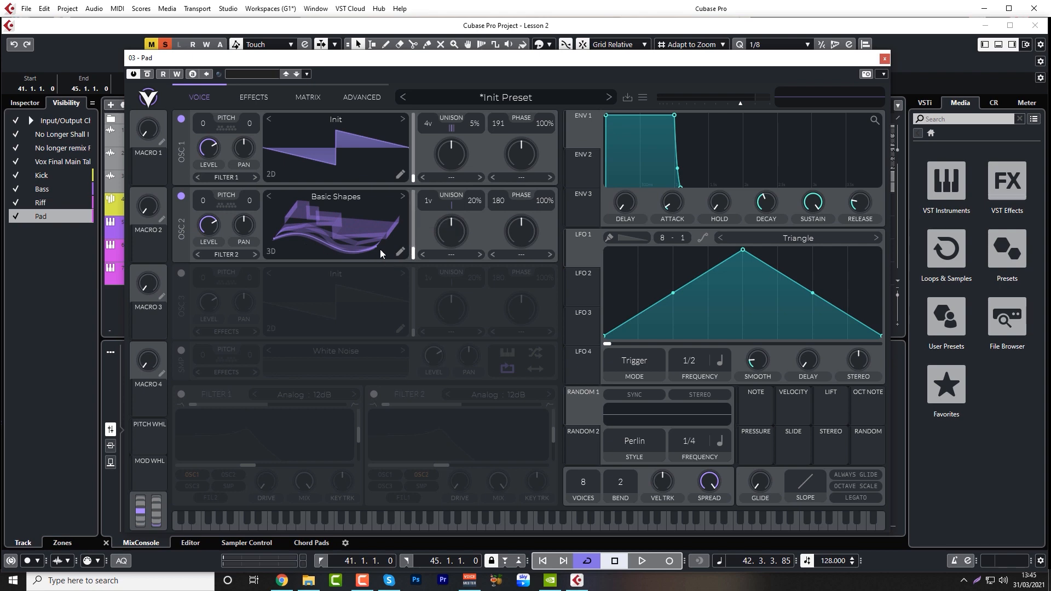
click(270, 251)
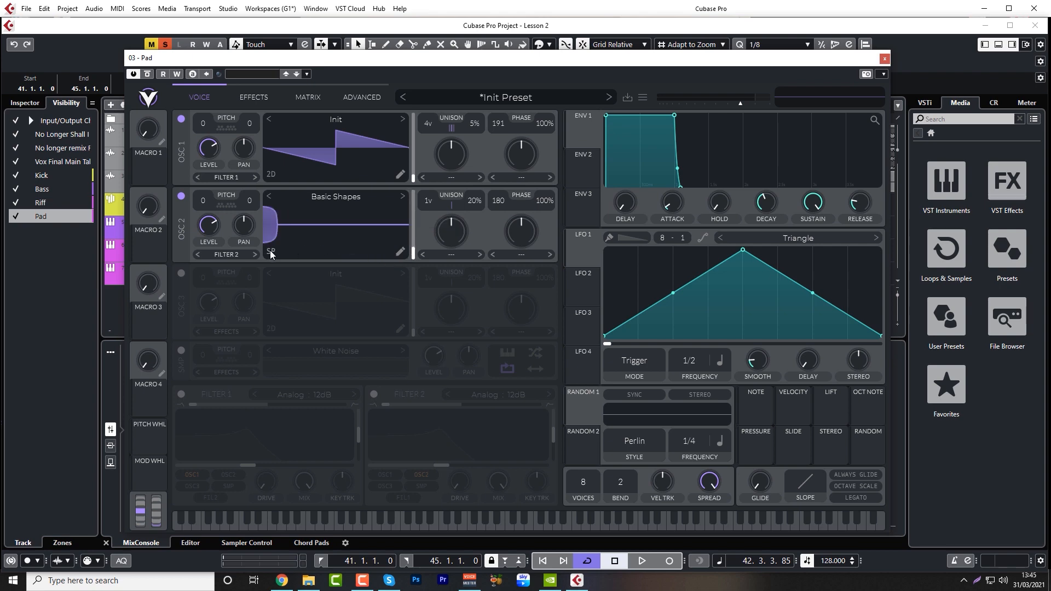
click(270, 251)
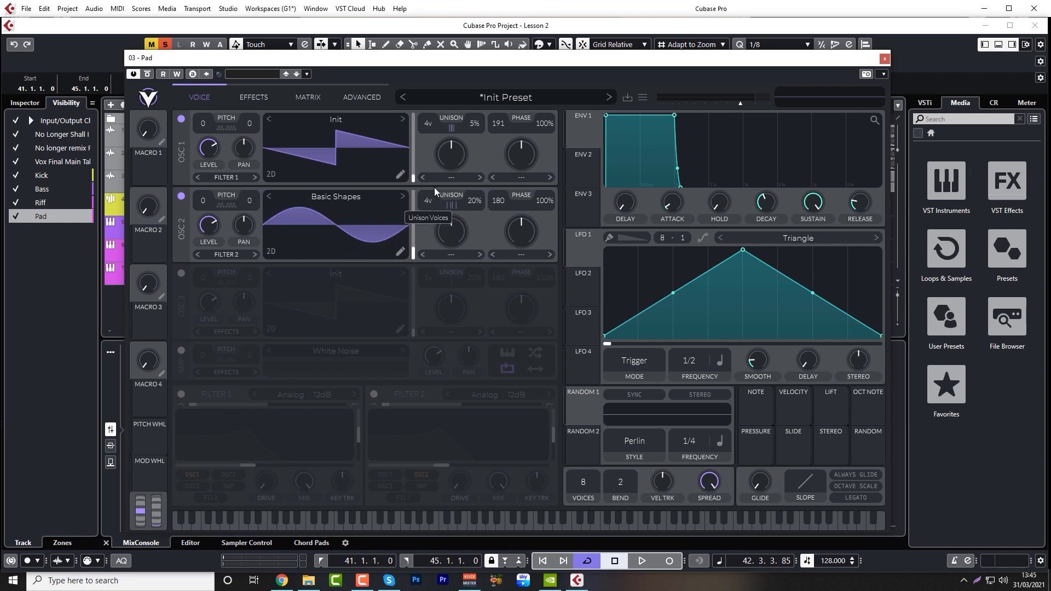
Set oscillator 2's unison to 6 voices while auditioning the pad.
key(space)
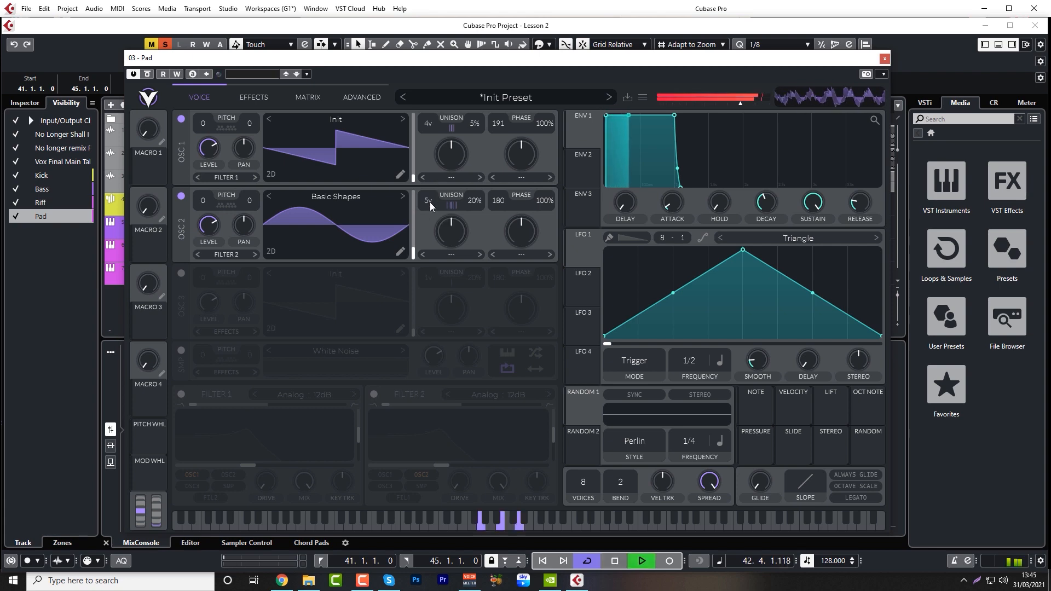
drag(429, 202, 431, 197)
key(space)
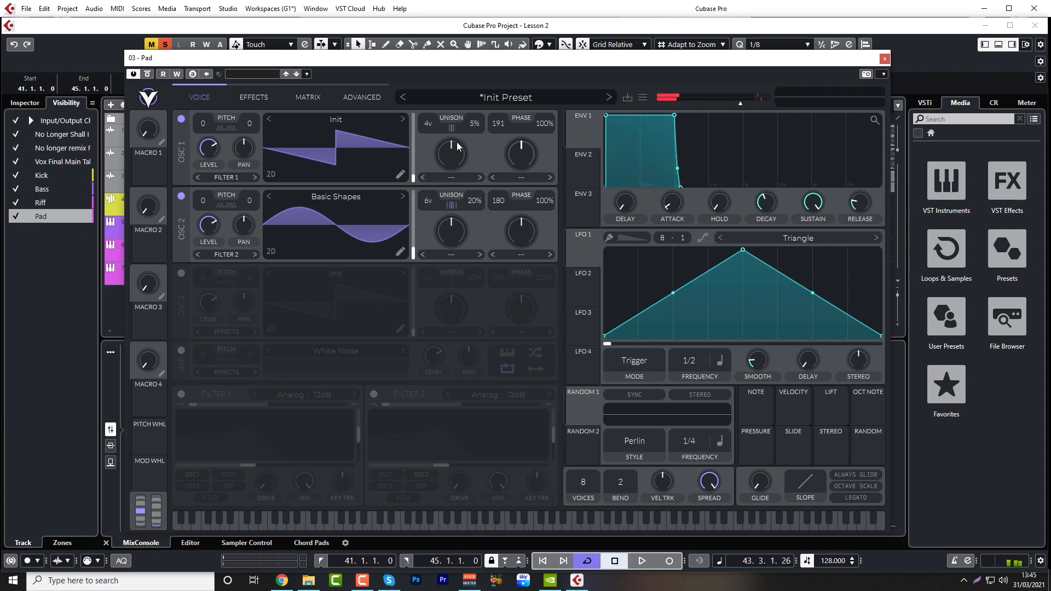
Show the Pad track's Inspector and slightly lower the synth's master volume.
drag(316, 58, 565, 52)
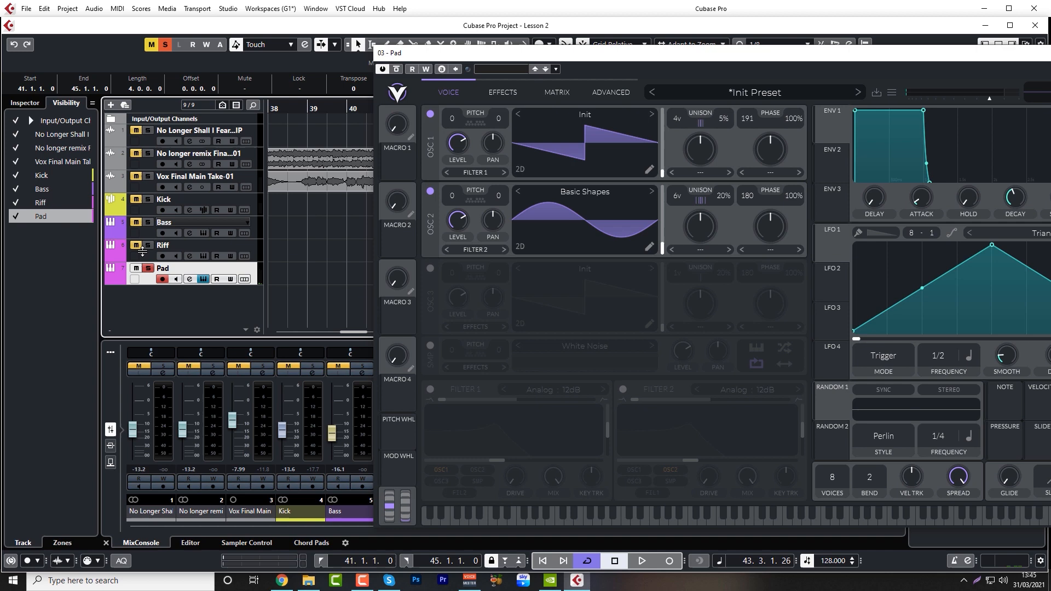
click(26, 103)
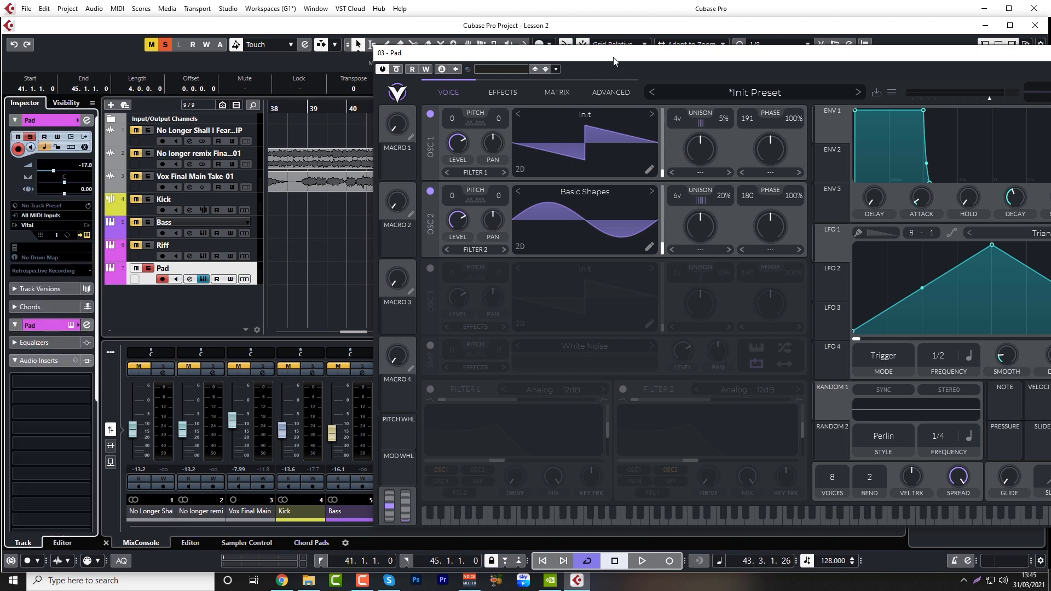
drag(614, 55, 395, 44)
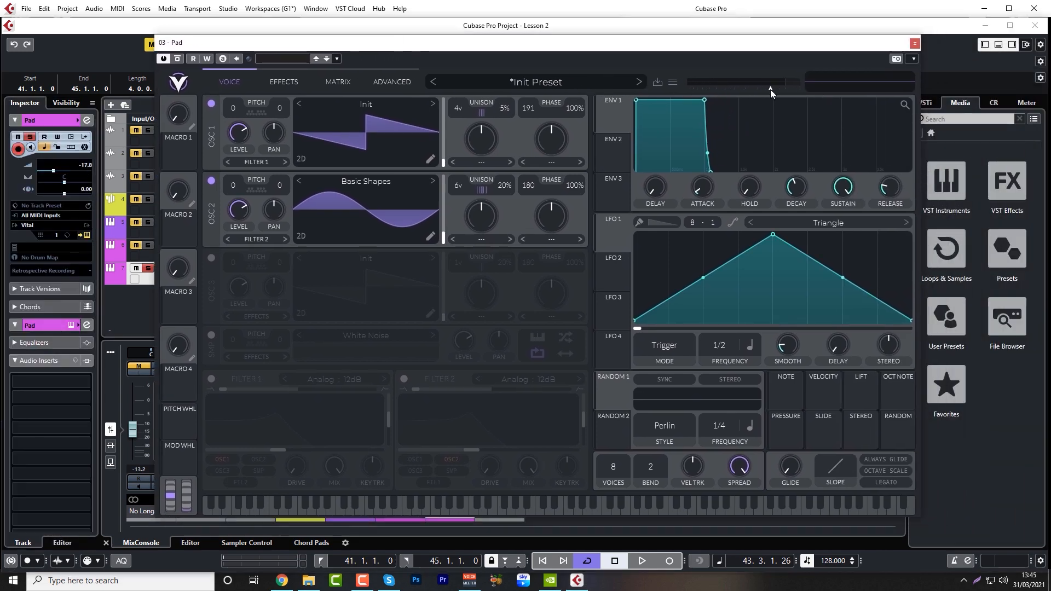
drag(770, 90, 760, 90)
Set oscillator 2's unison detune to 6% and audition the result.
key(space)
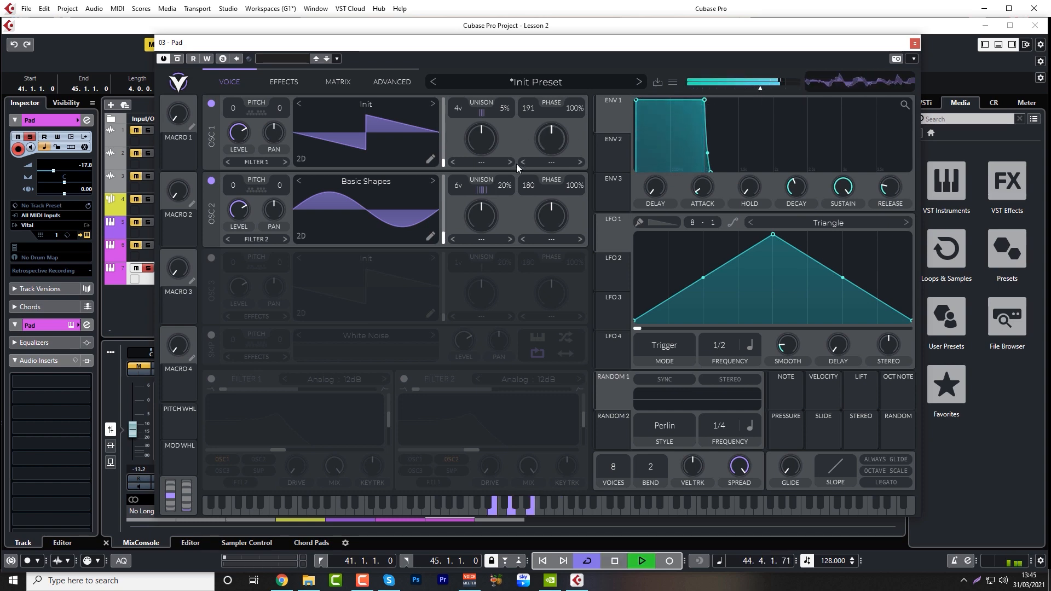
mouse_move(504, 185)
mouse_down()
mouse_move(503, 205)
mouse_move(504, 187)
mouse_up()
key(space)
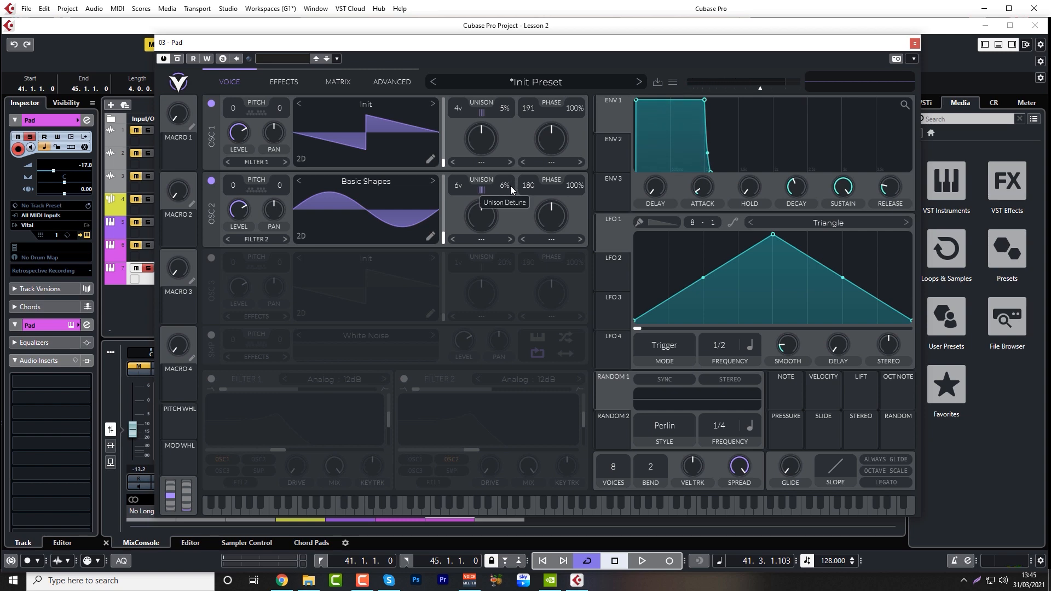
key(space)
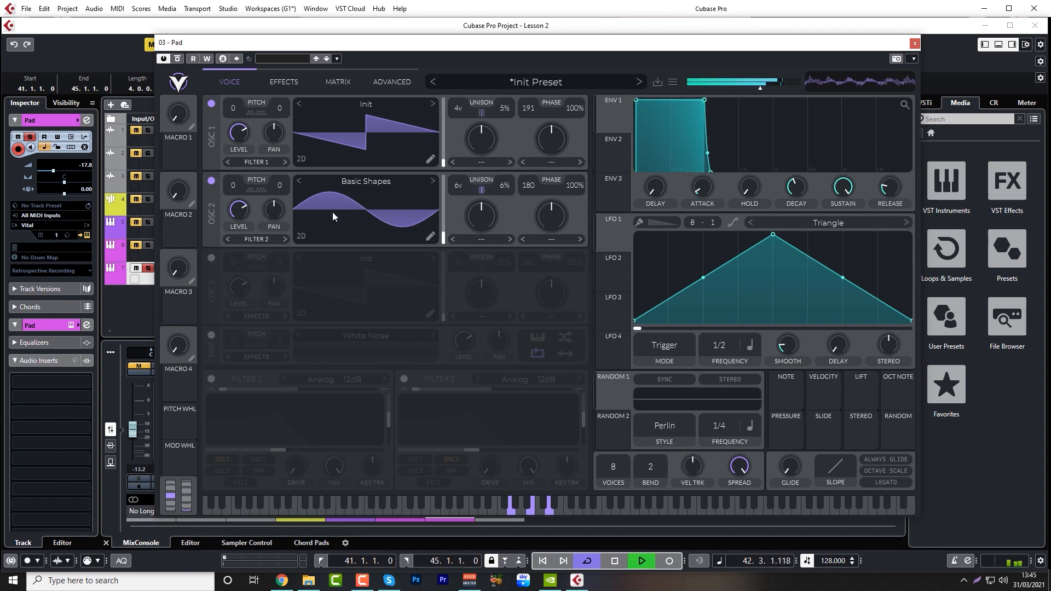
key(space)
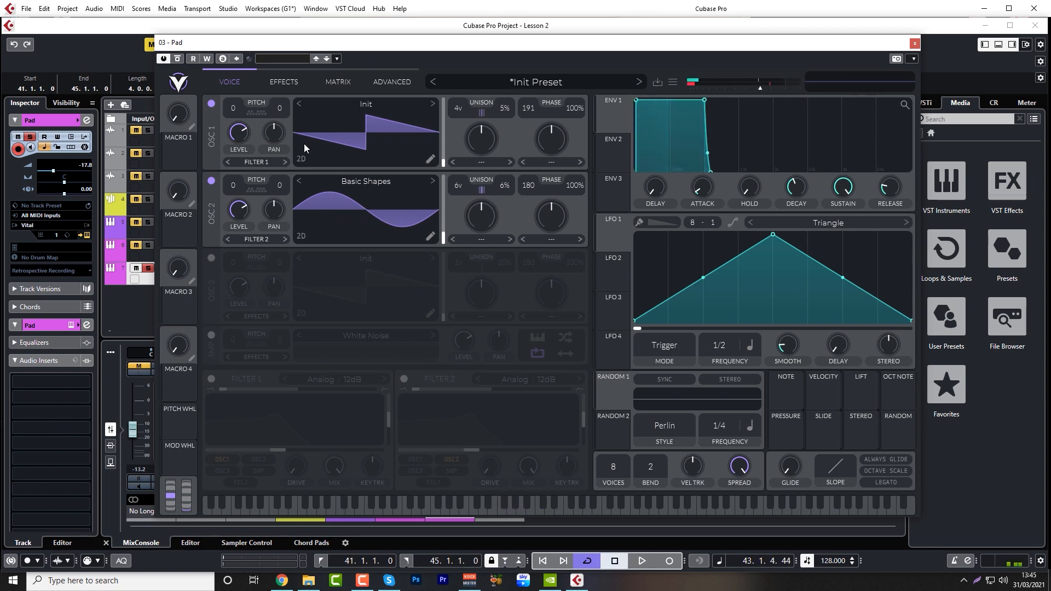
Pan oscillator 1 slightly left and oscillator 2 slightly right, and audition the wider pad.
drag(273, 137, 275, 143)
drag(275, 209, 279, 206)
key(space)
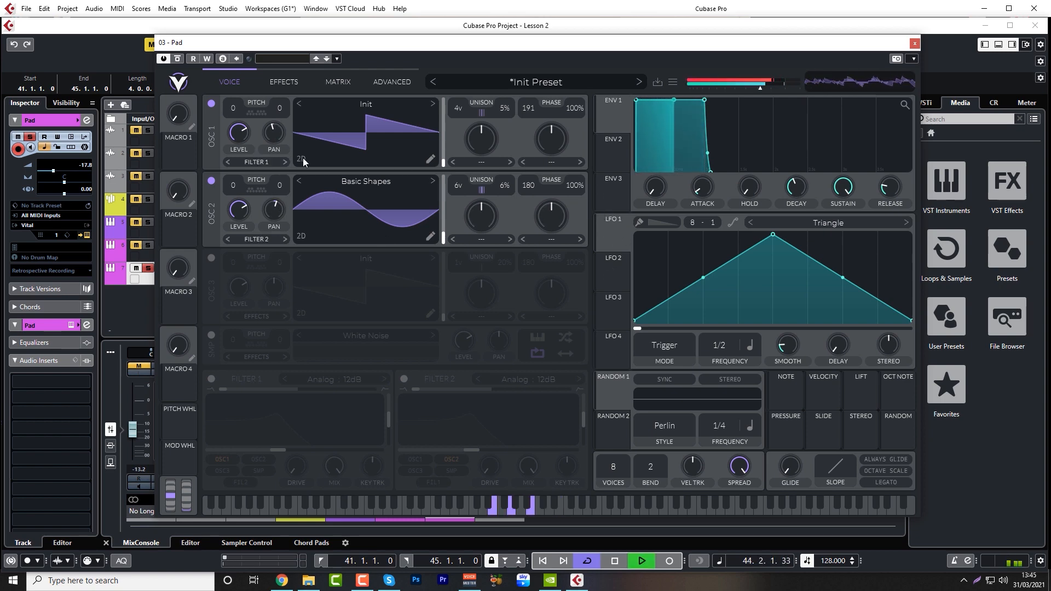
key(space)
Compare the pad during playback with oscillator 2 switched off and on, ending with it enabled.
click(211, 180)
key(space)
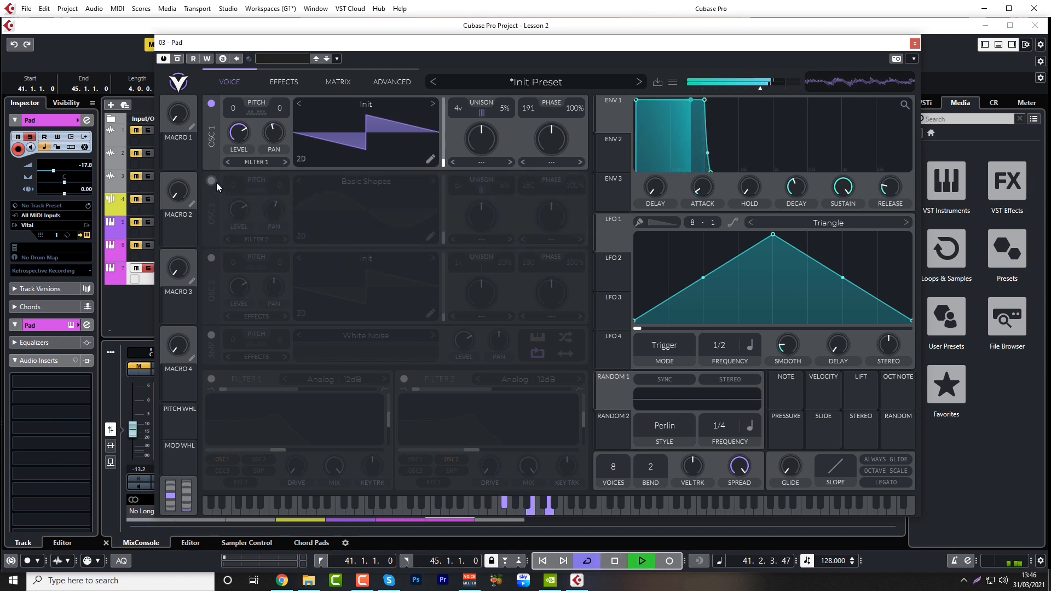
key(space)
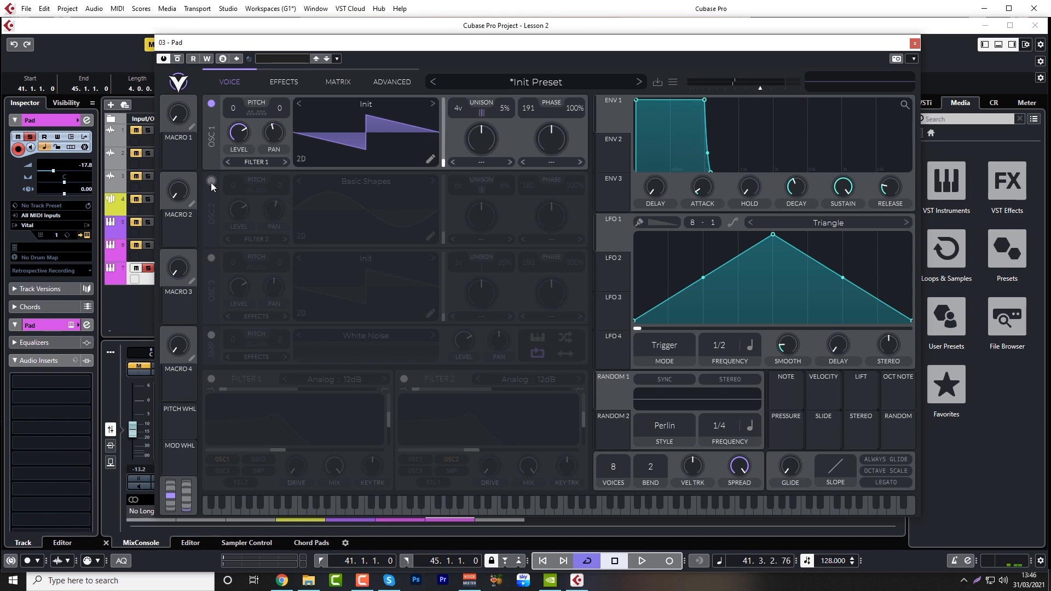
key(space)
click(212, 182)
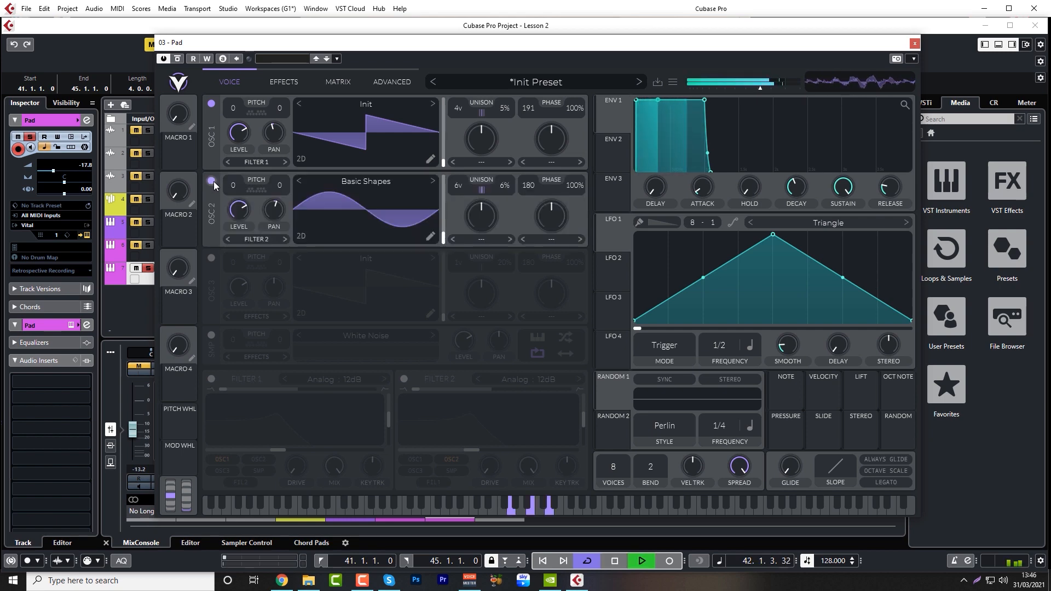
click(213, 181)
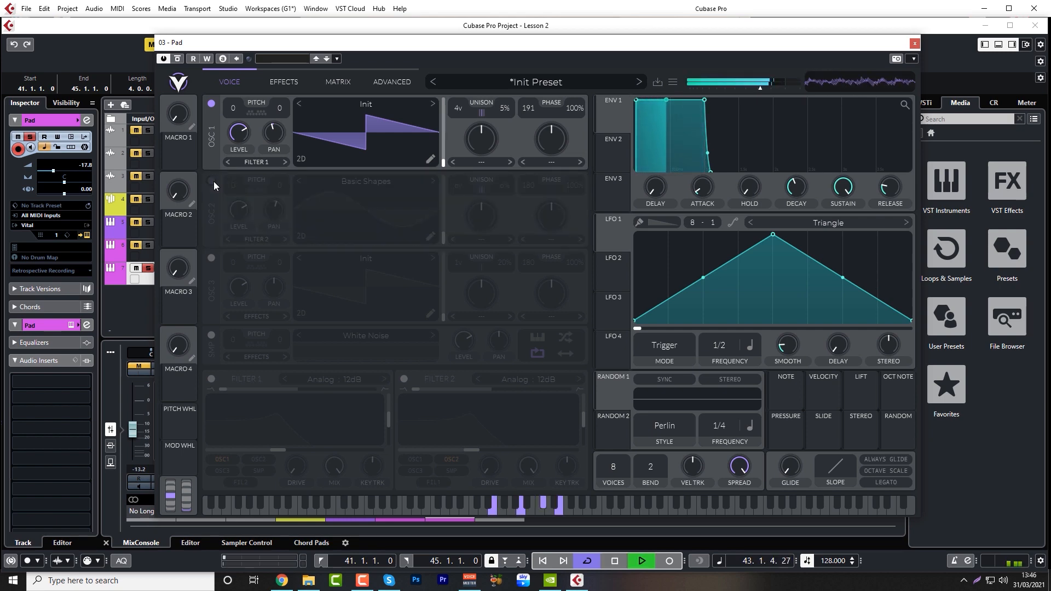
click(211, 181)
key(space)
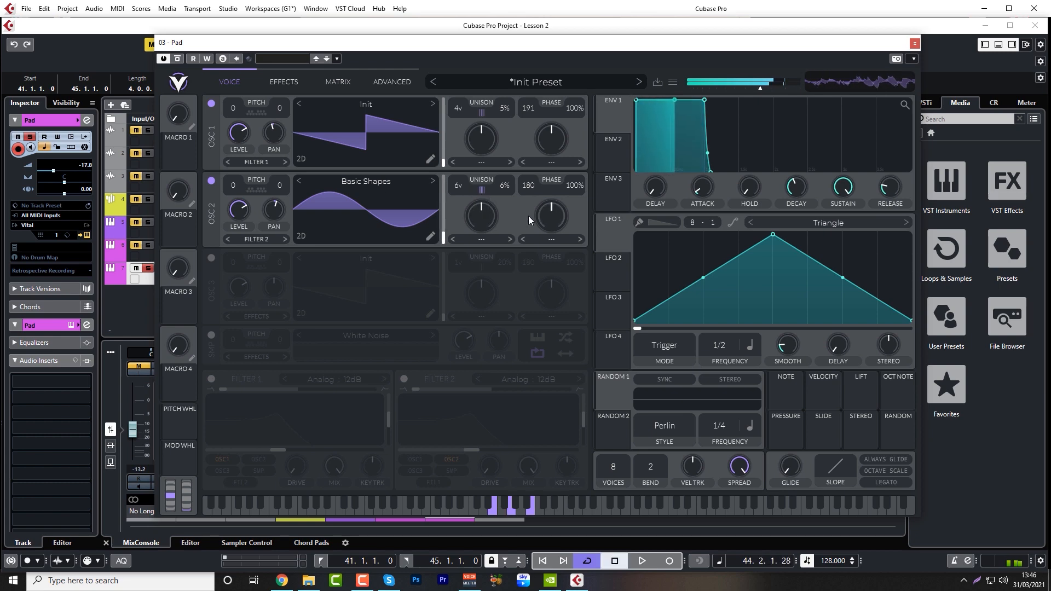
Enable oscillator 3 with the factory Basic Shapes wavetable at its square-wave frame, using 3 unison voices and 3% detune.
click(212, 258)
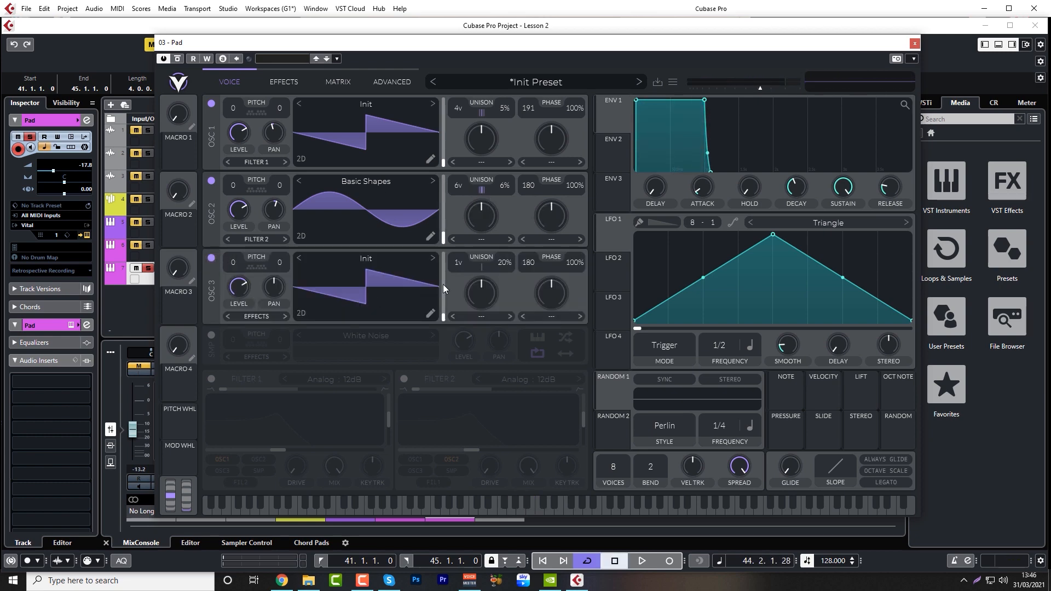
click(400, 261)
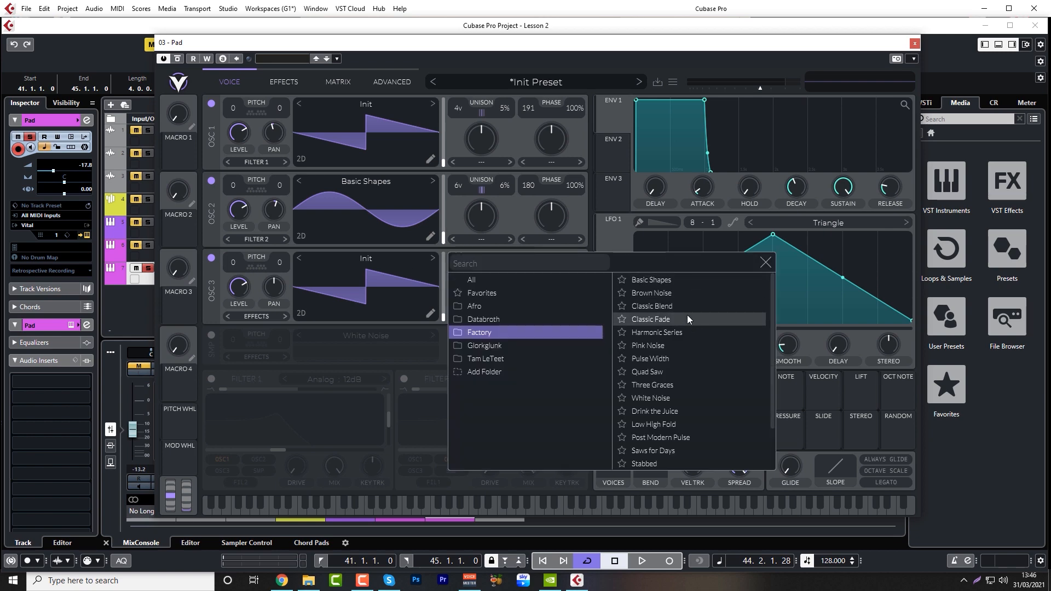
click(666, 281)
click(765, 263)
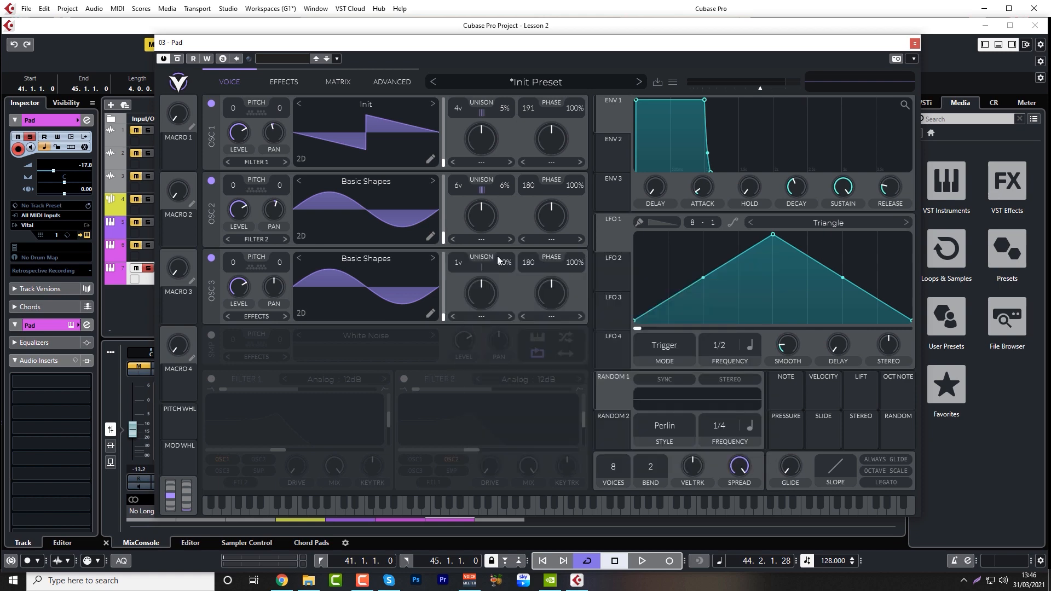
drag(443, 317, 505, 291)
Lower oscillator 3's level to about 0.28 while auditioning the pad.
key(space)
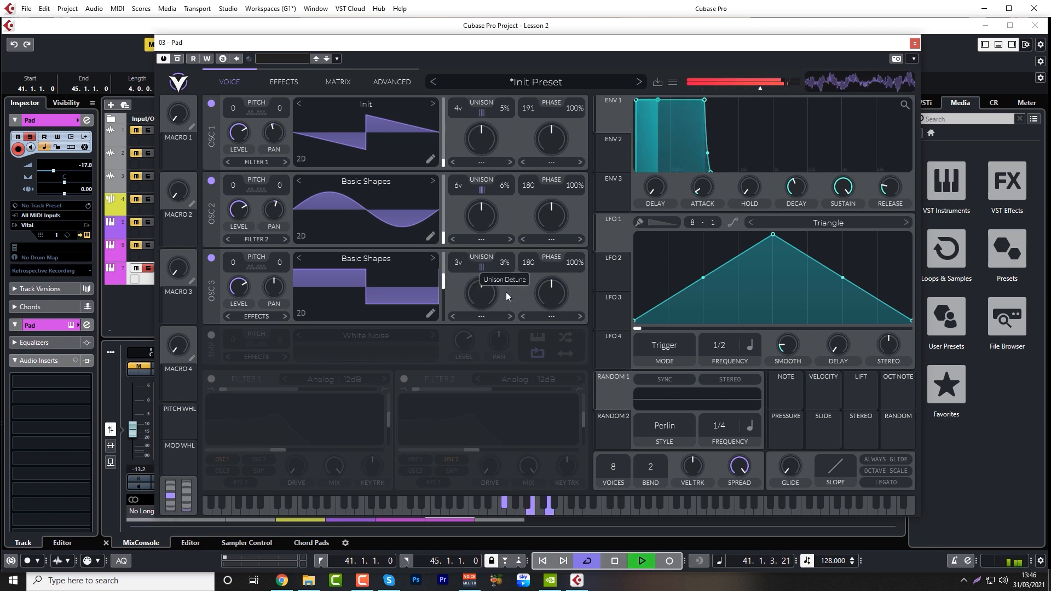
mouse_move(239, 286)
mouse_down()
mouse_move(238, 302)
mouse_move(253, 291)
mouse_up()
key(space)
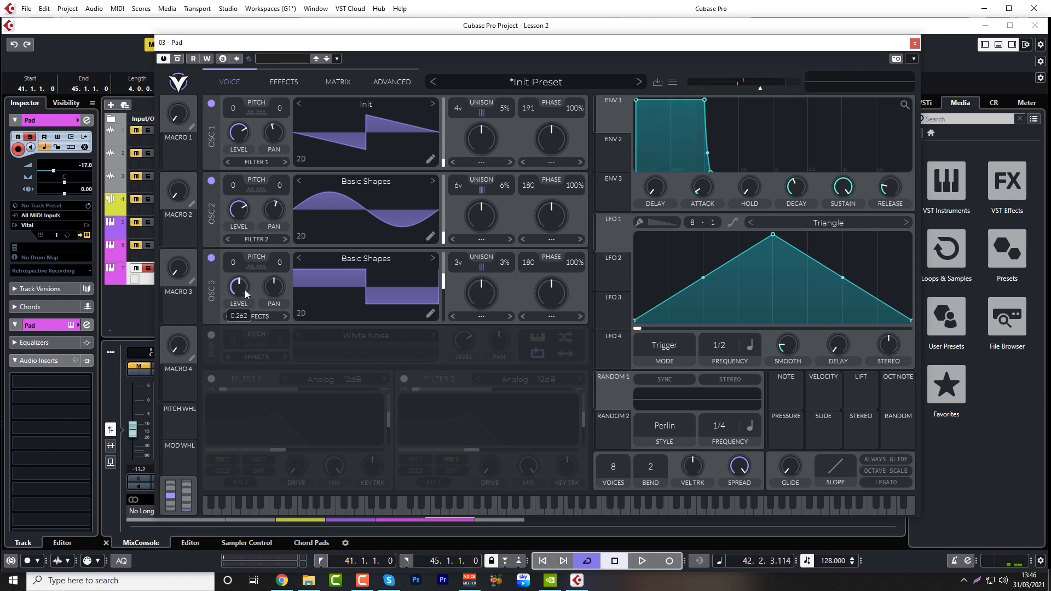
key(space)
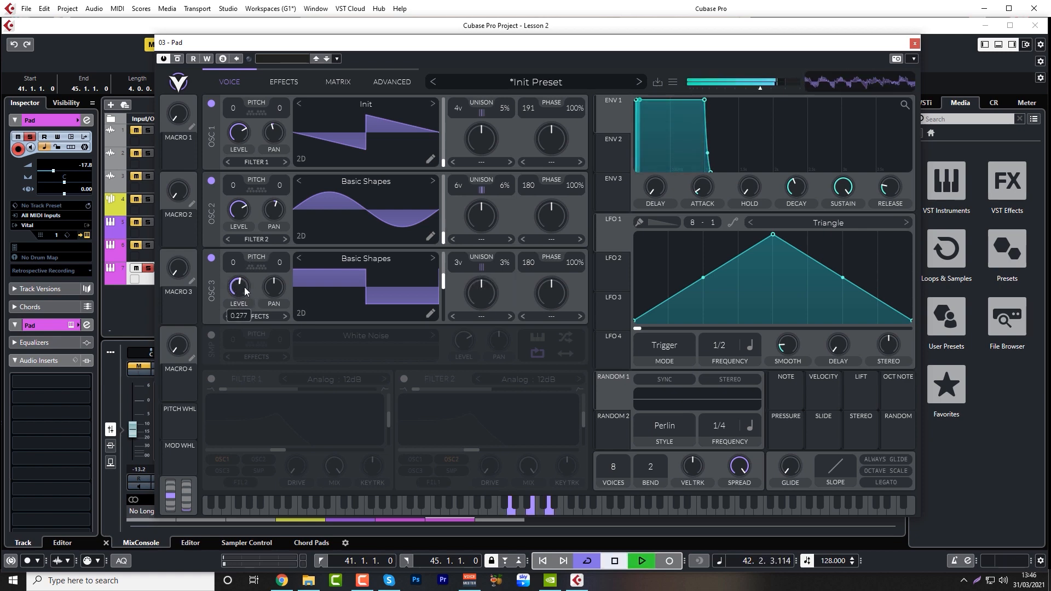
Compare the pad with oscillator 3 switched off and on, ending with it enabled, and stop playback.
click(212, 259)
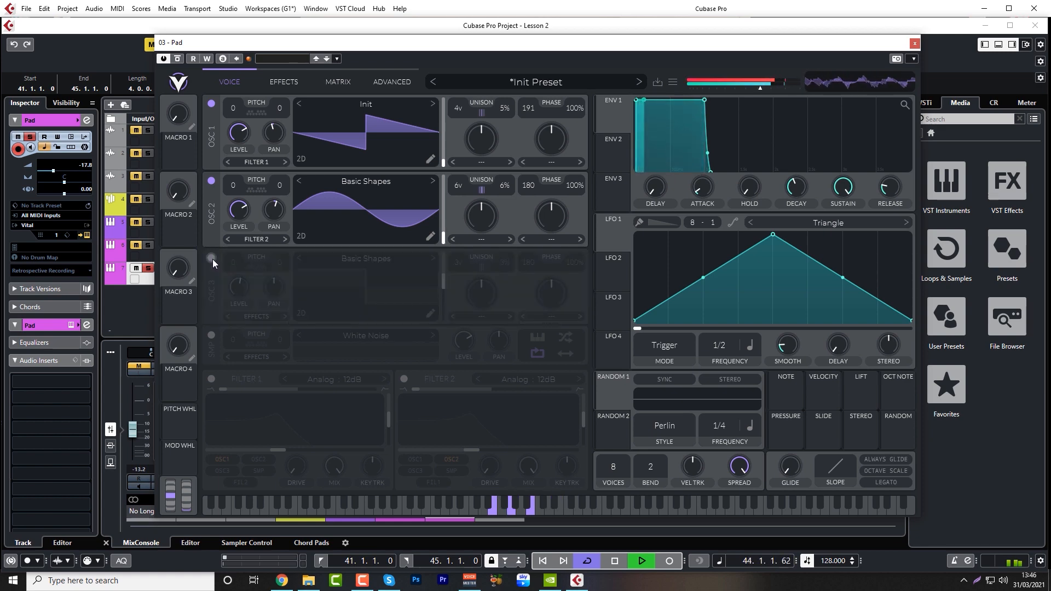
click(212, 257)
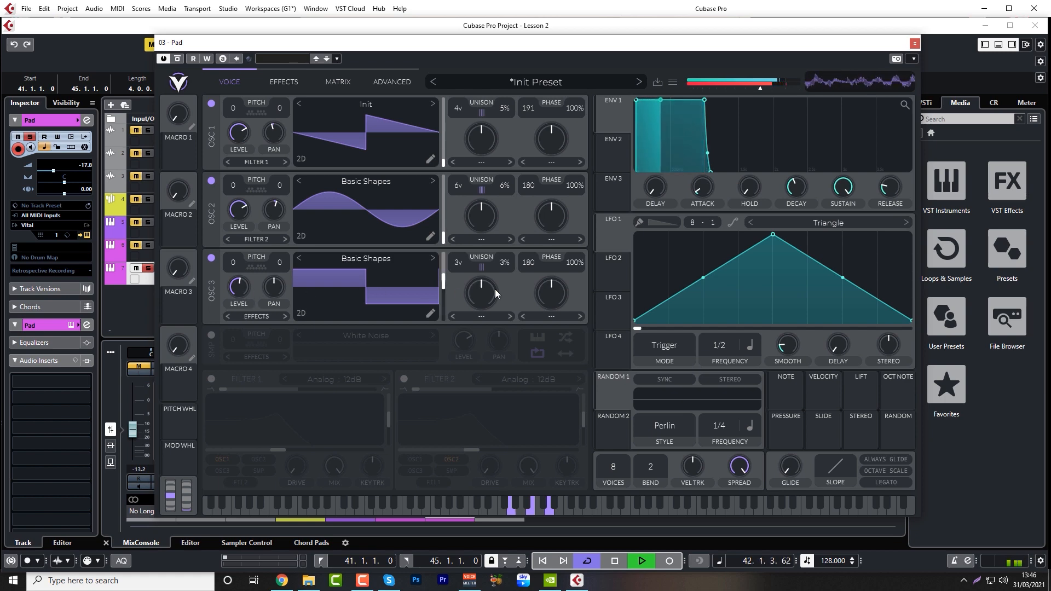
key(space)
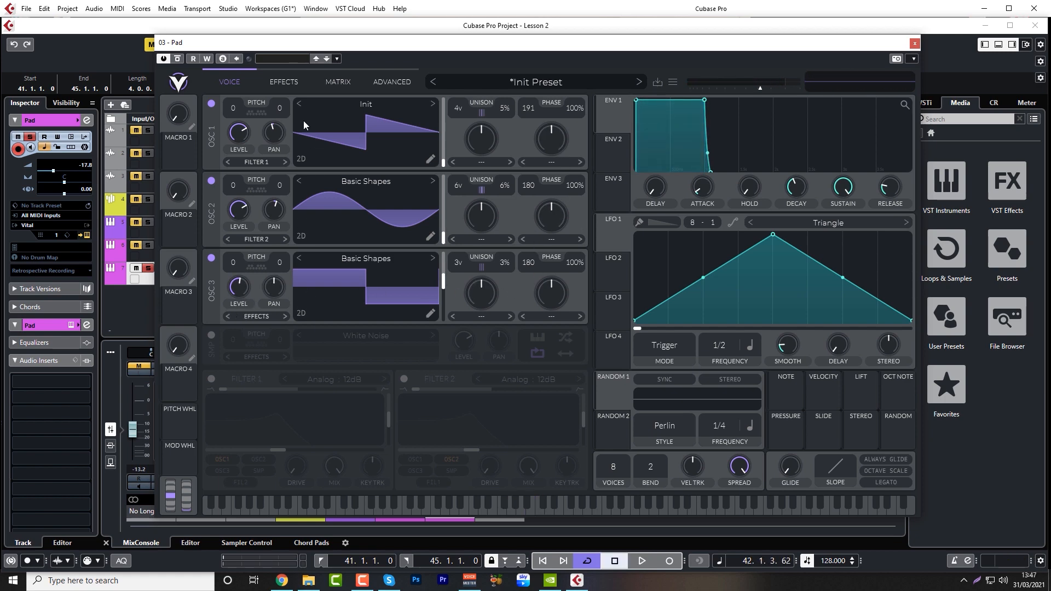
Route oscillator 2 to Filter 1 and oscillator 3 to Filter 2, and switch on Filter 1.
click(280, 241)
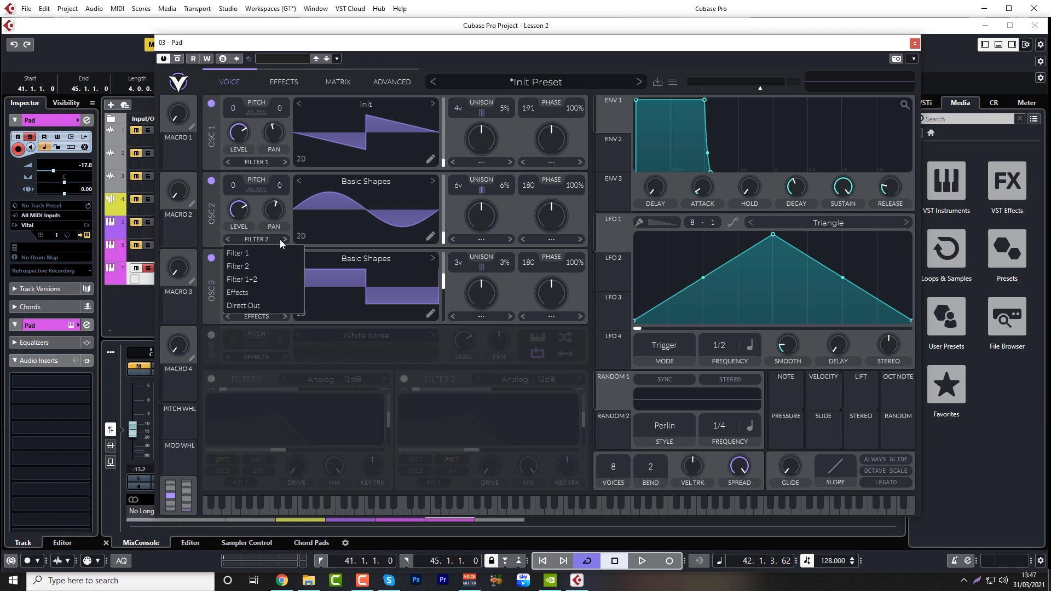
click(253, 253)
click(211, 379)
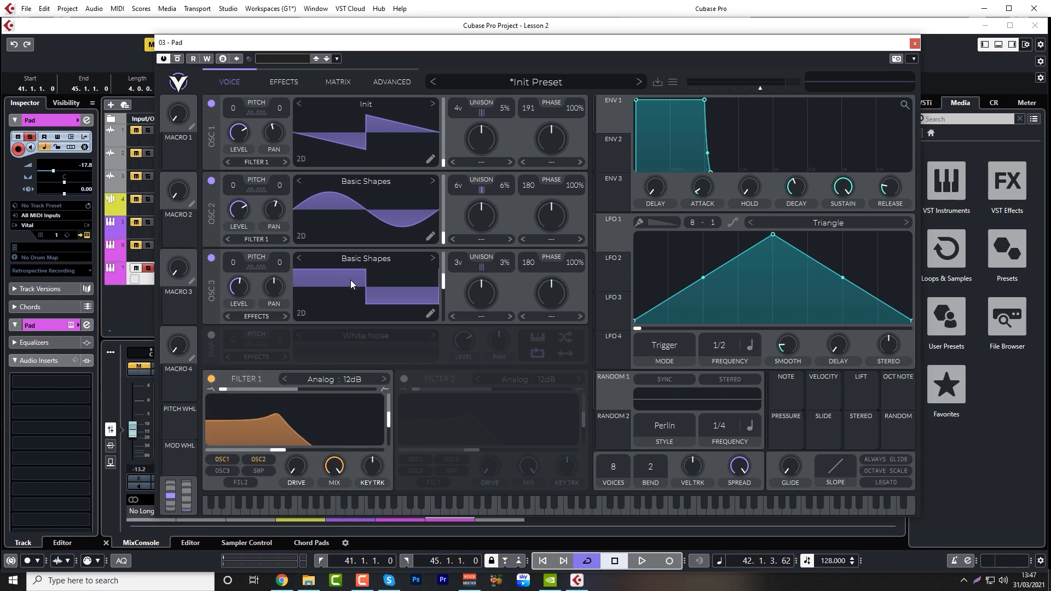
click(259, 317)
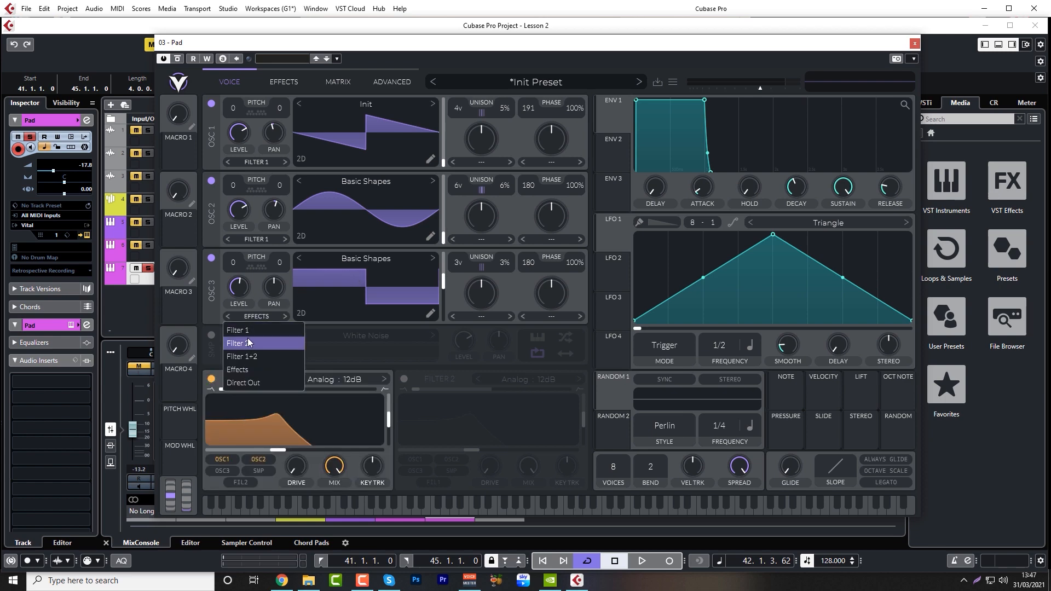
click(247, 337)
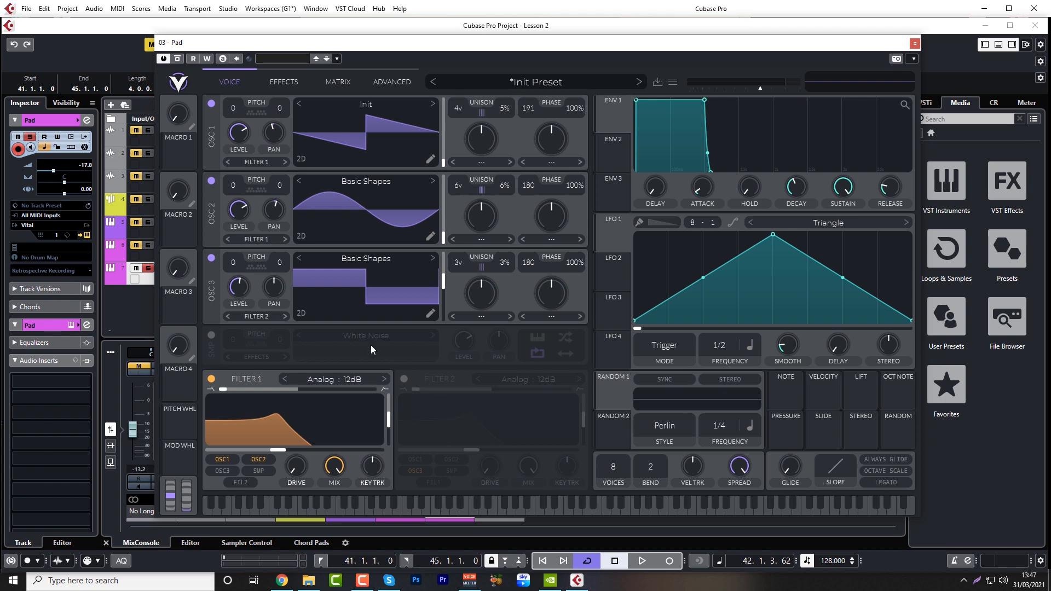
Raise Filter 1's cutoff slightly and reduce its resonance while auditioning, keeping the Analog 12dB filter type.
key(space)
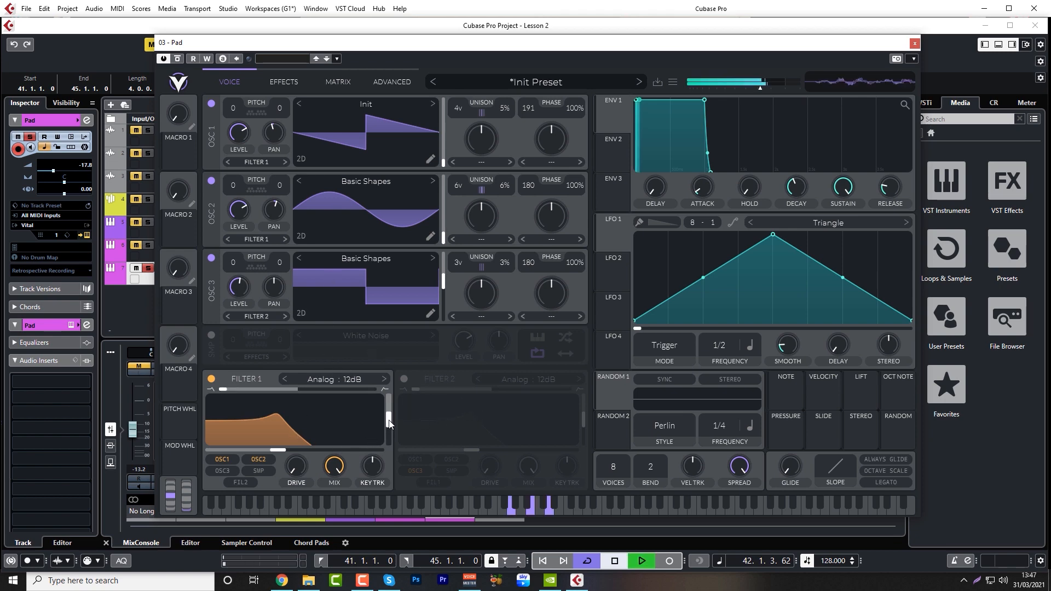
mouse_move(387, 421)
mouse_down()
mouse_move(387, 435)
mouse_move(387, 416)
mouse_up()
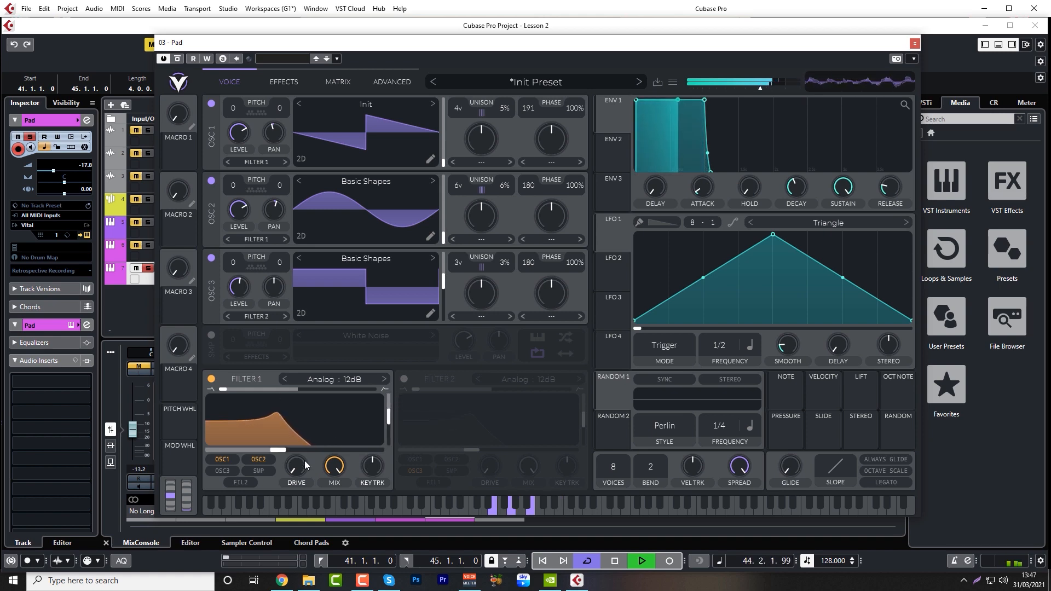
drag(284, 452, 296, 472)
key(space)
drag(386, 417, 388, 424)
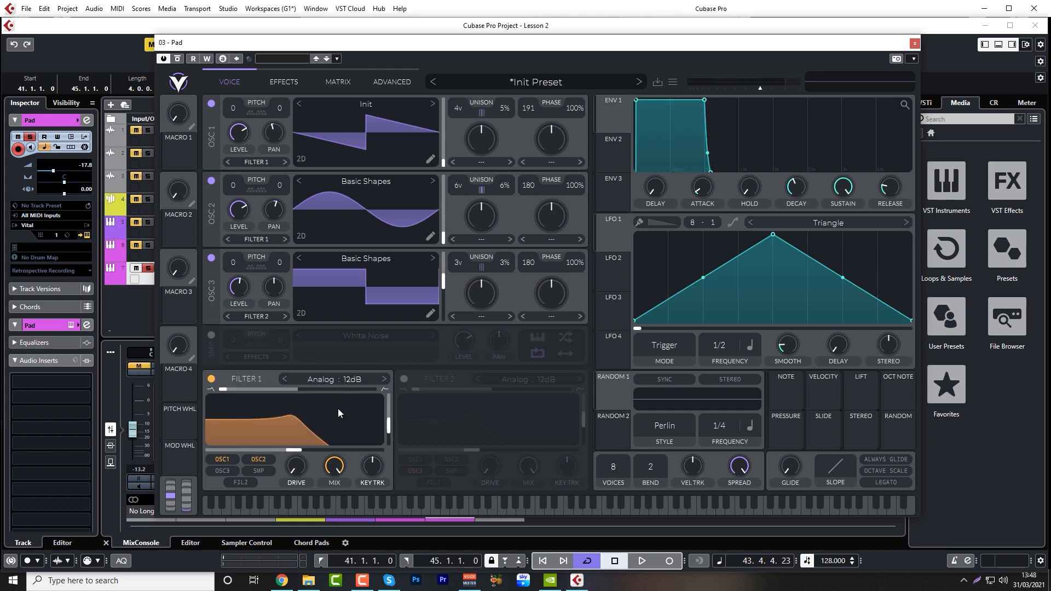
click(353, 379)
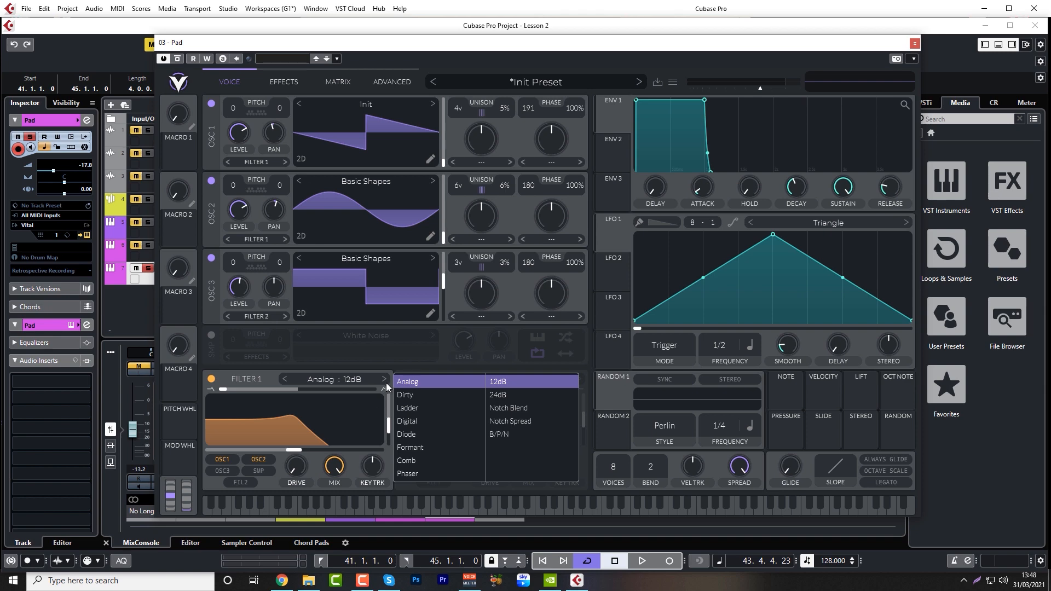
click(402, 360)
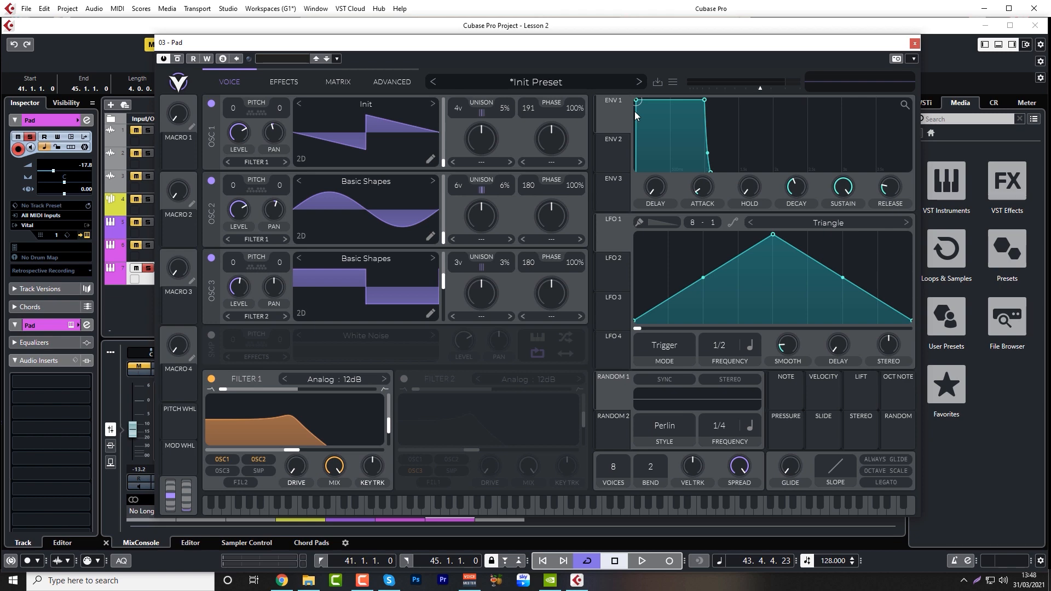
Lengthen envelope 1's attack slightly and reduce its decay and sustain a little during playback.
key(space)
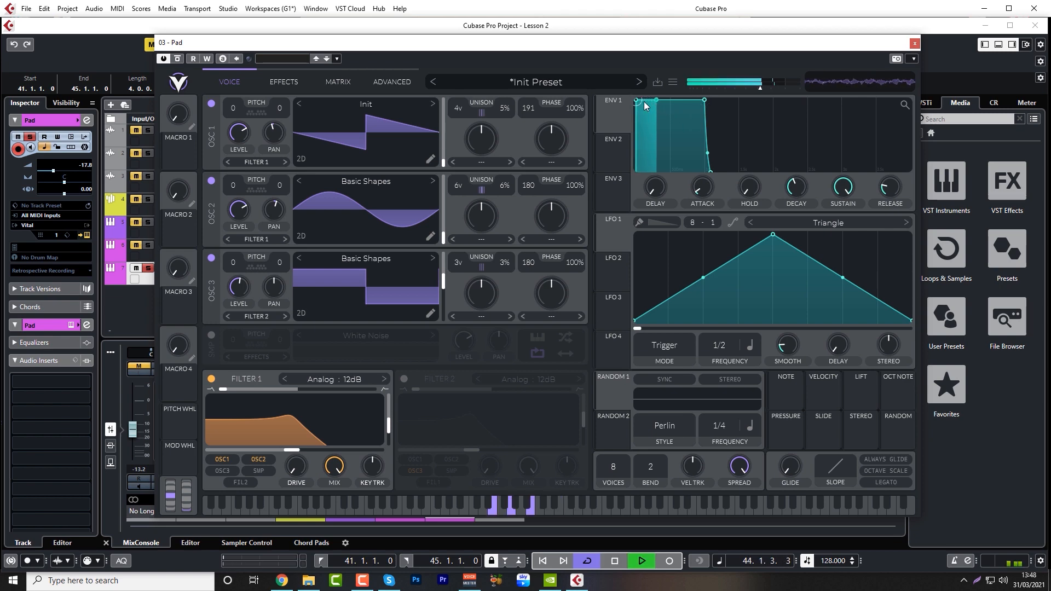
mouse_move(637, 101)
mouse_down()
mouse_move(682, 107)
mouse_move(642, 111)
mouse_up()
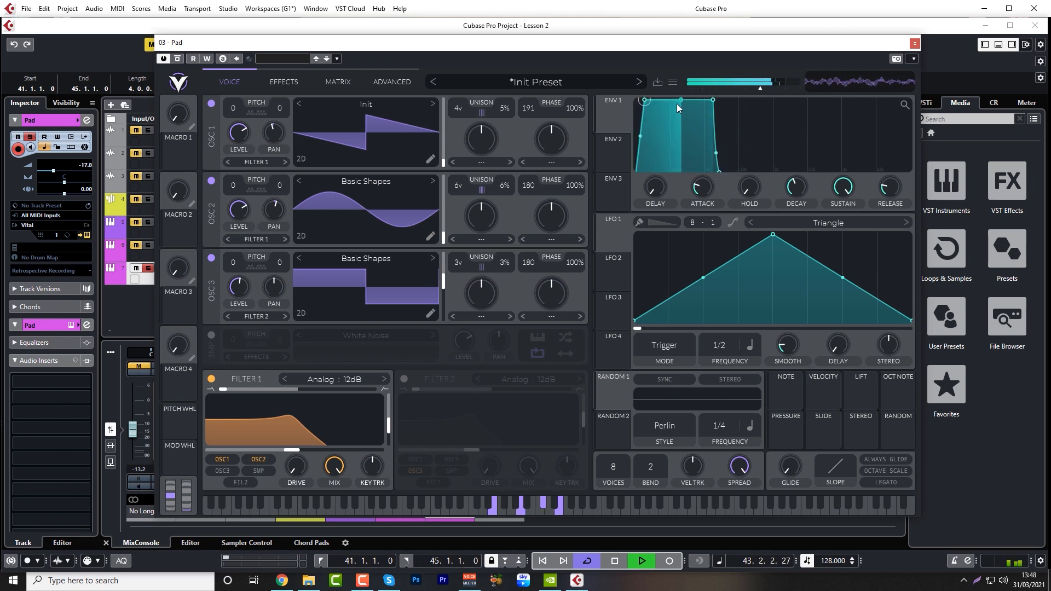
drag(712, 100, 701, 103)
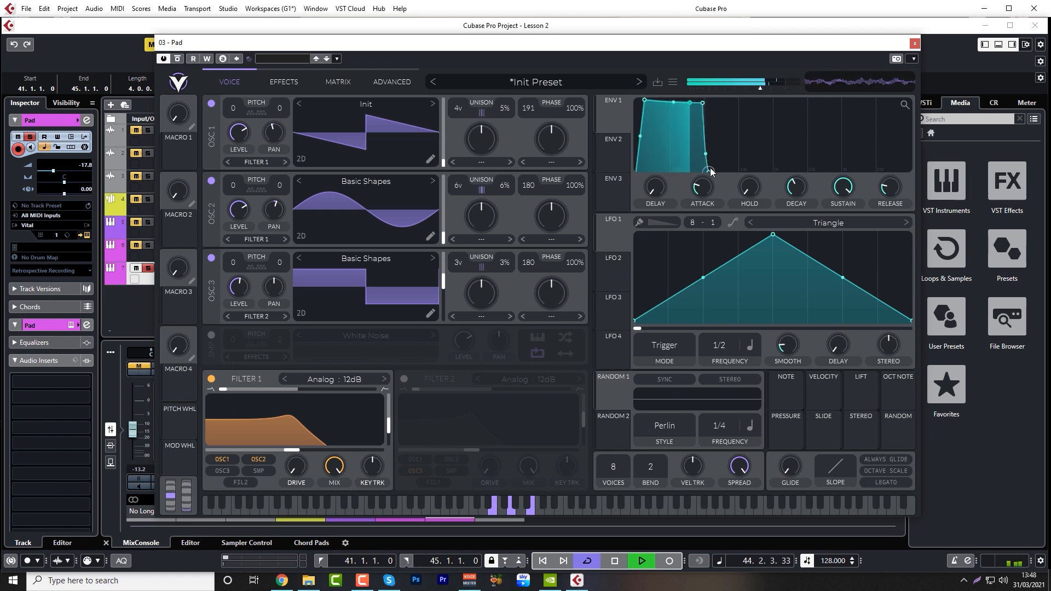
key(space)
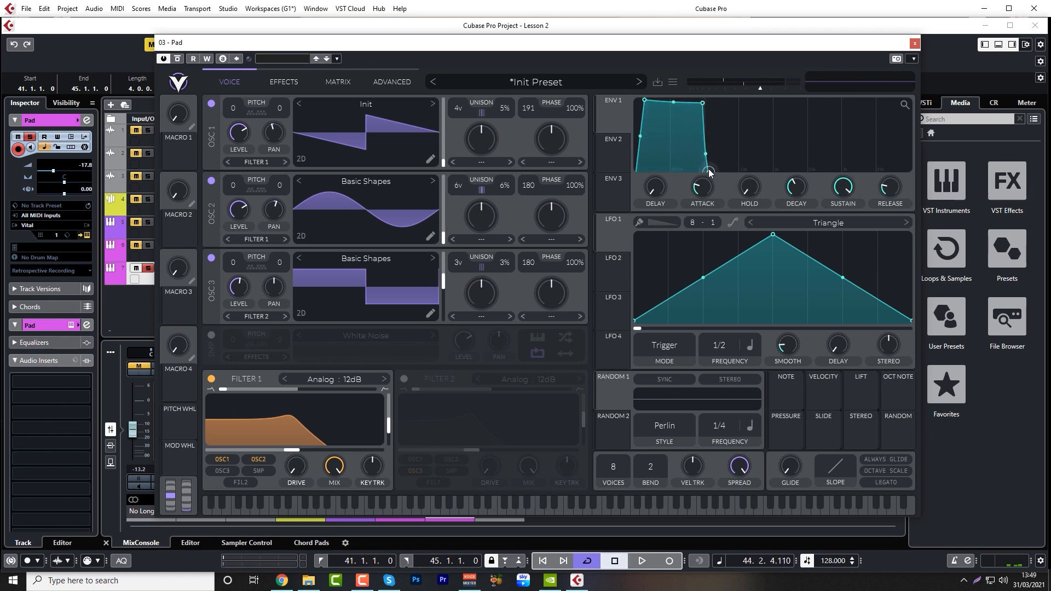
Refine envelope 1 with a longer release, full sustain and a slightly shorter attack, and audition it.
drag(710, 172, 722, 171)
drag(704, 104, 702, 98)
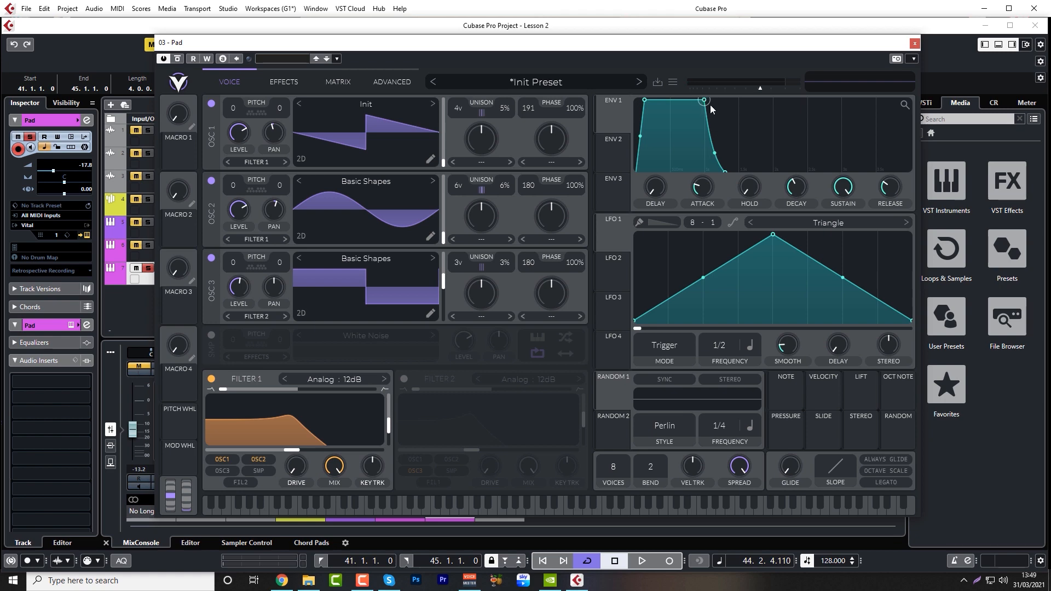
key(space)
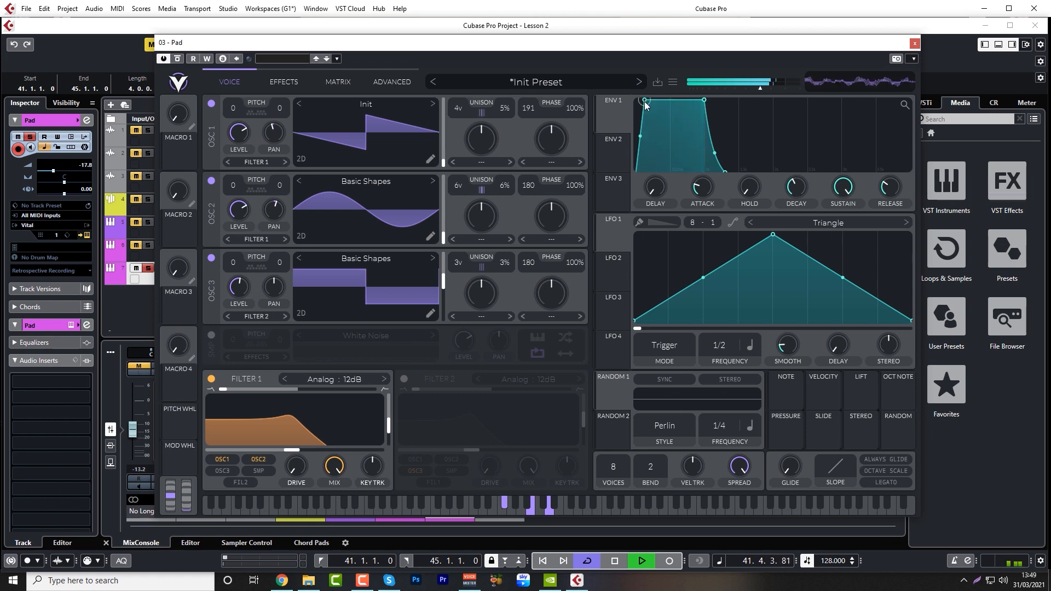
drag(643, 102, 640, 102)
key(space)
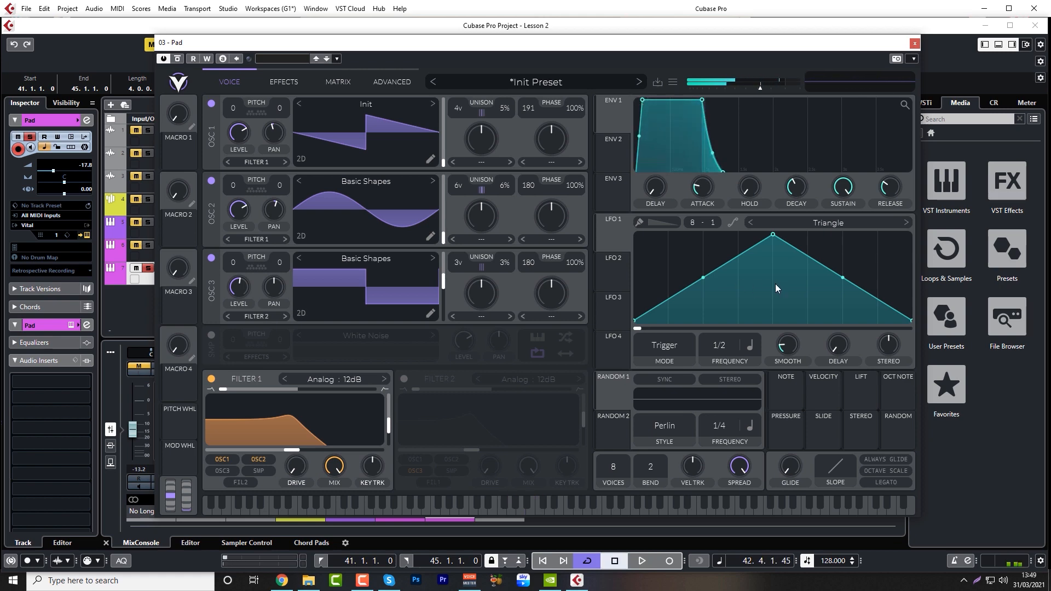
Give envelope 2 a very long attack, assign it to Filter 1's cutoff and audition the modulation.
click(612, 154)
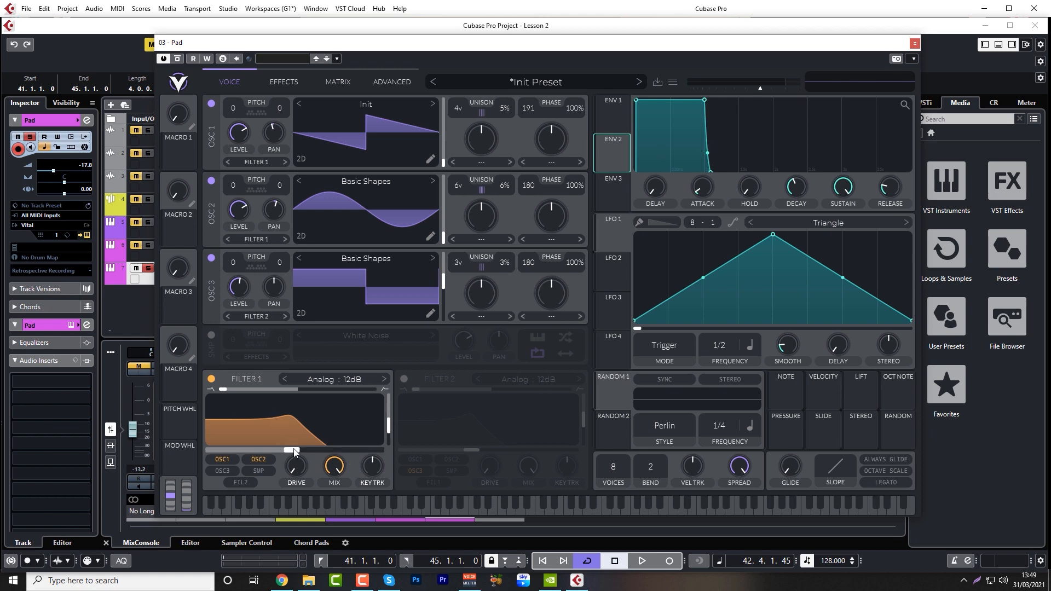
drag(290, 451, 292, 452)
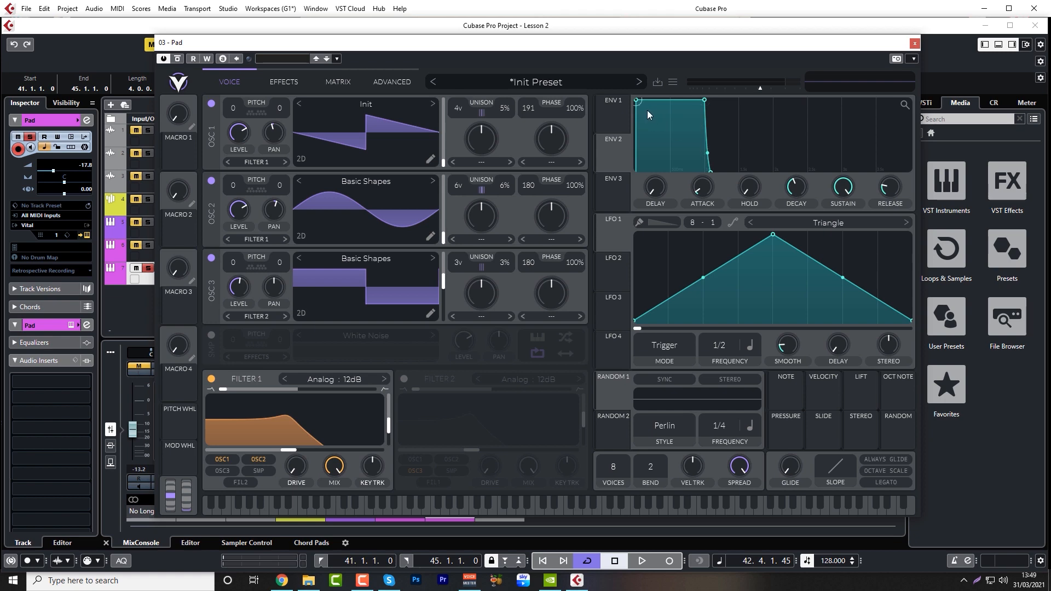
drag(638, 103, 868, 126)
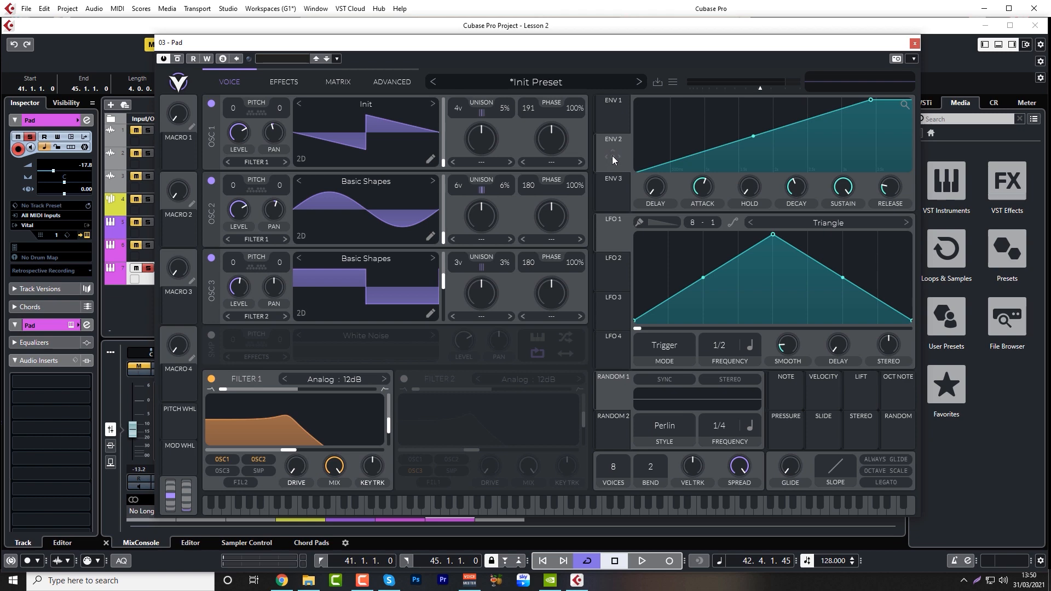
drag(612, 155, 291, 449)
key(space)
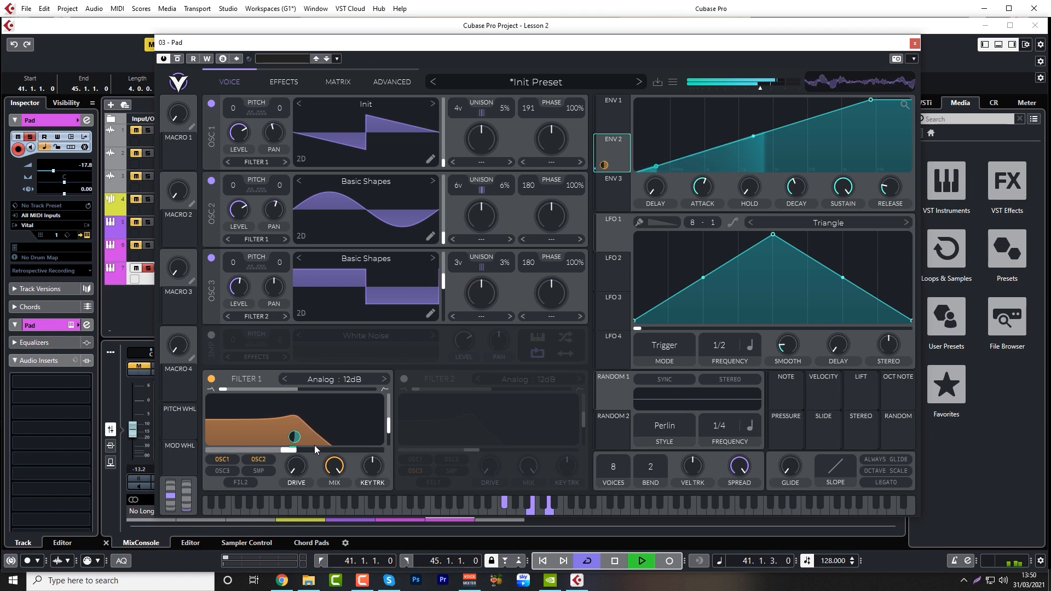
key(space)
Lower Filter 1's cutoff to slightly below -27 semitones and audition the envelope sweep.
drag(286, 451, 234, 451)
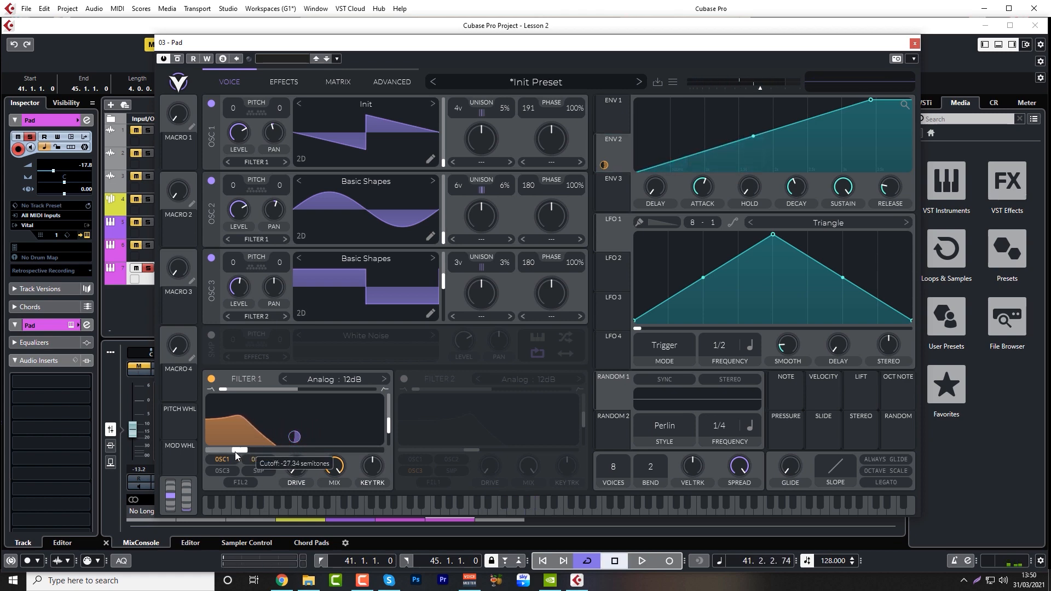
key(space)
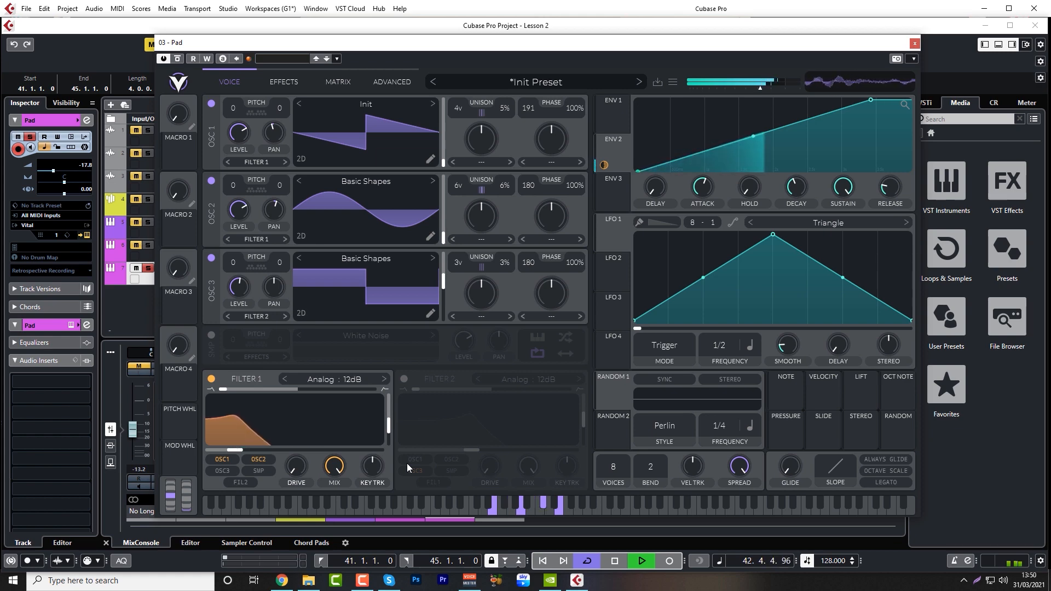
key(space)
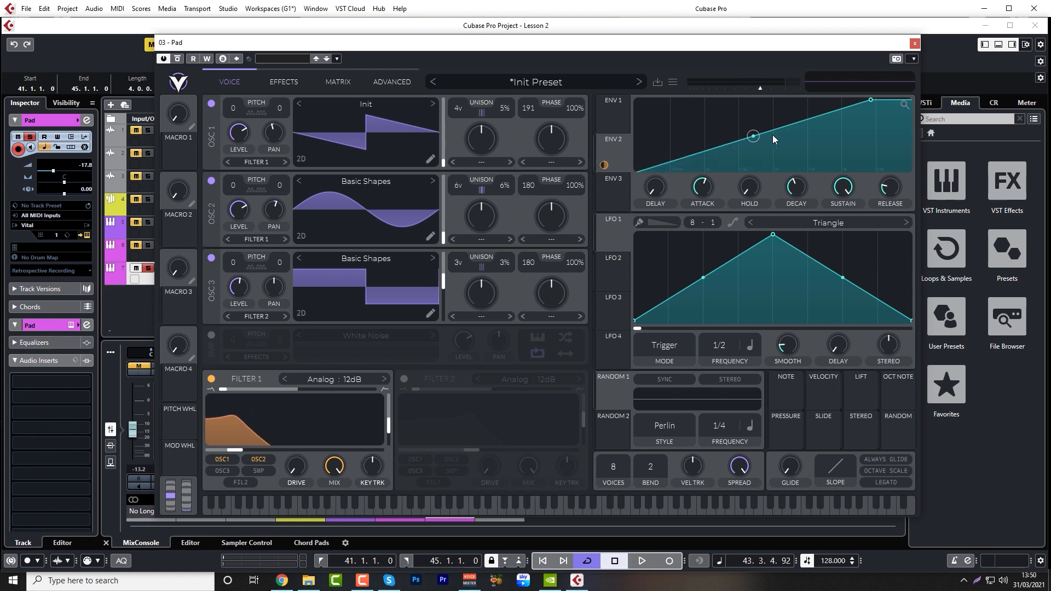
Bend envelope 2's attack curve downward so it rises slowly at first, and audition the pad.
drag(756, 137, 765, 151)
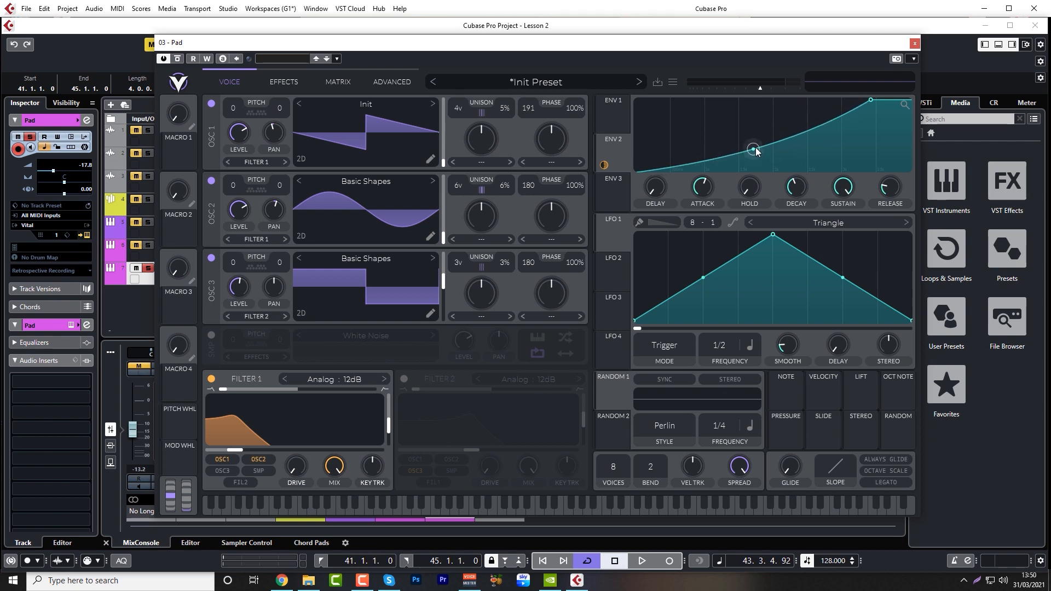
key(space)
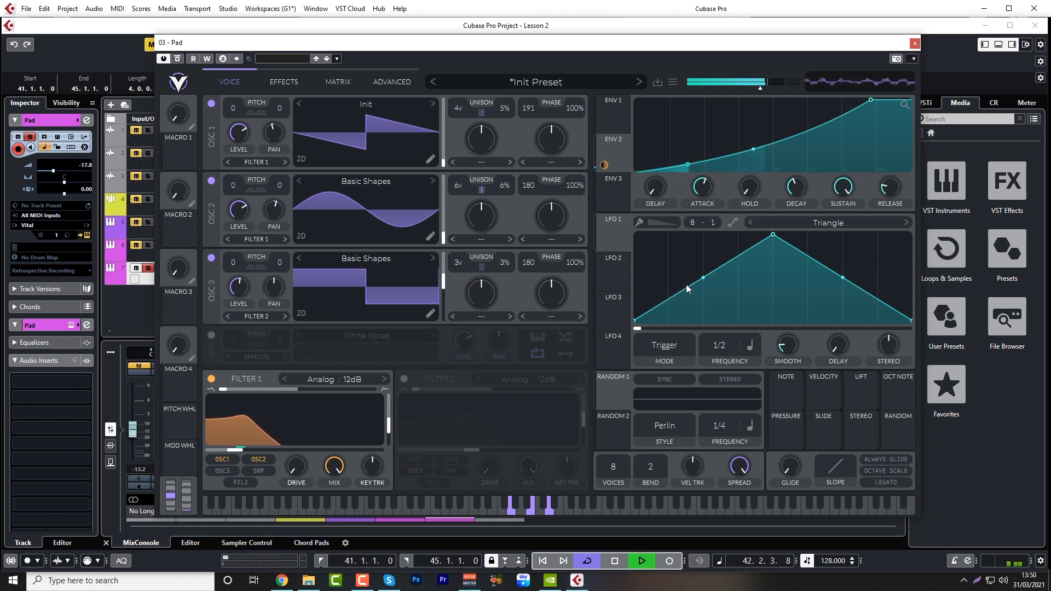
key(space)
Reduce Filter 1's resonance slightly, lower its cutoff below -40 semitones and audition the darker sweep.
mouse_move(387, 434)
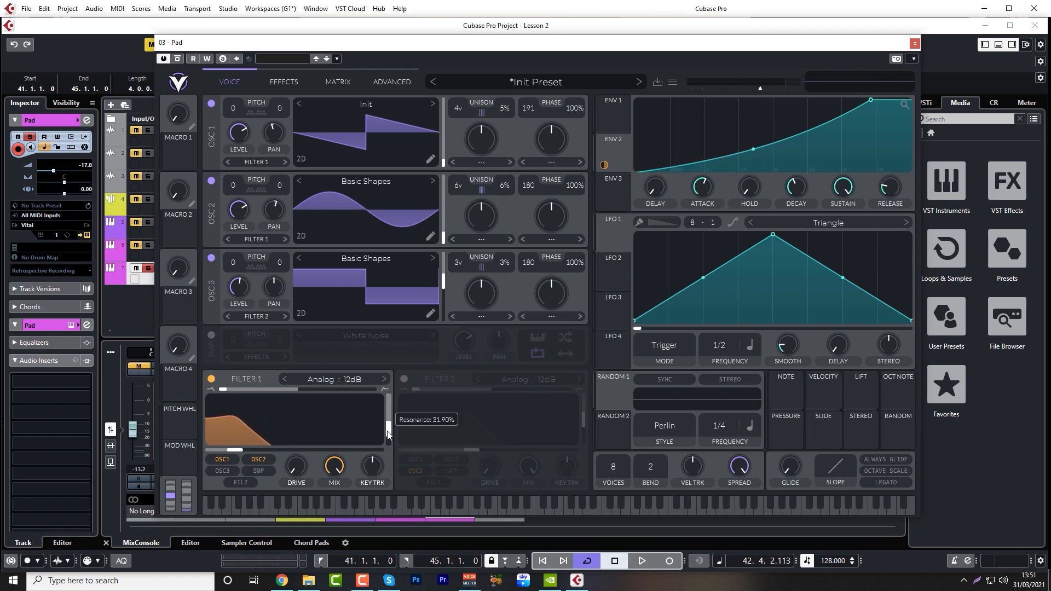
drag(235, 450, 224, 451)
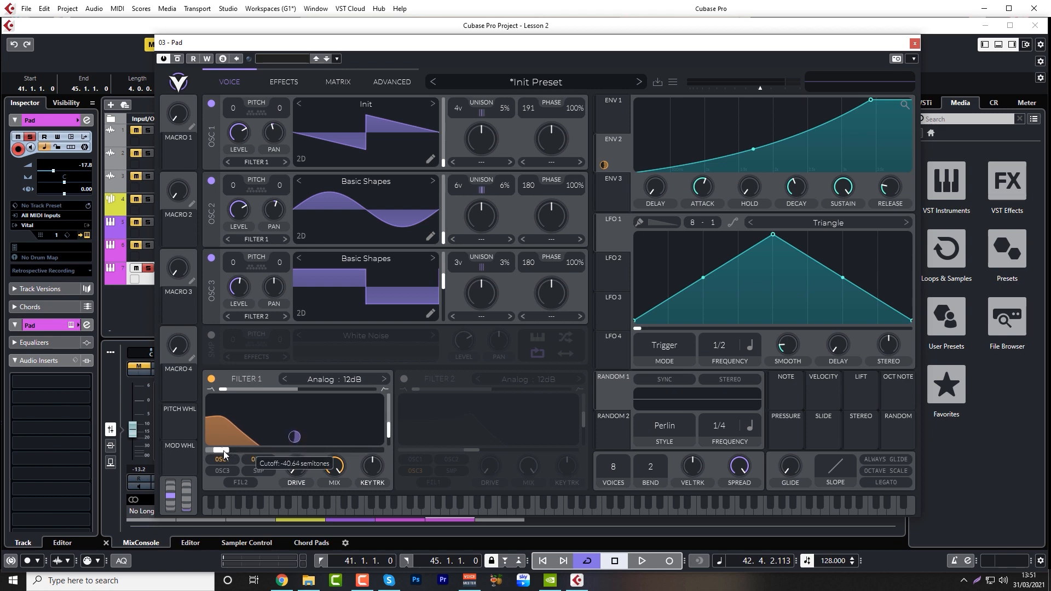
key(space)
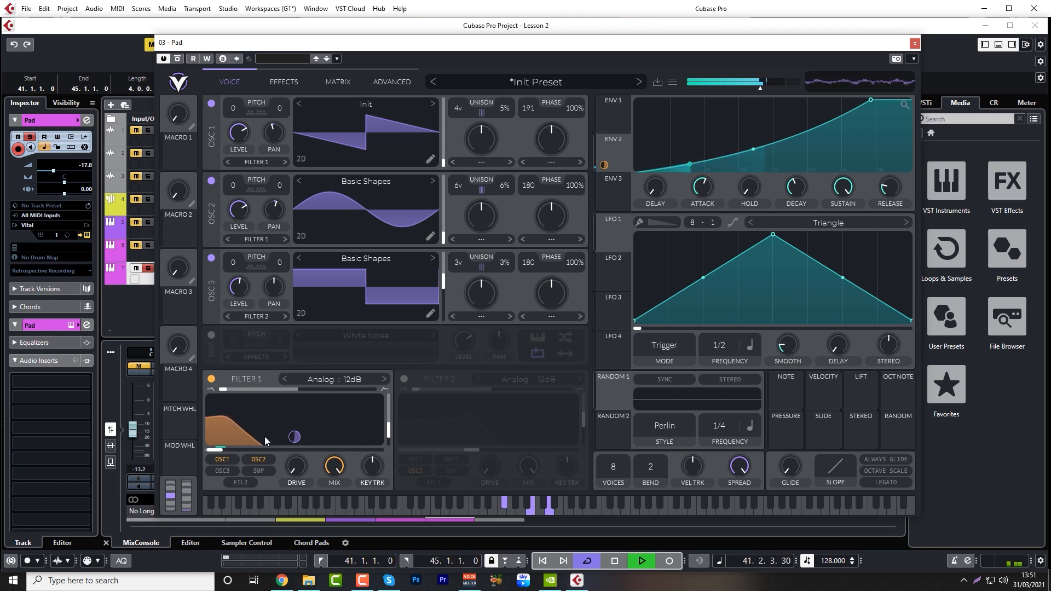
key(space)
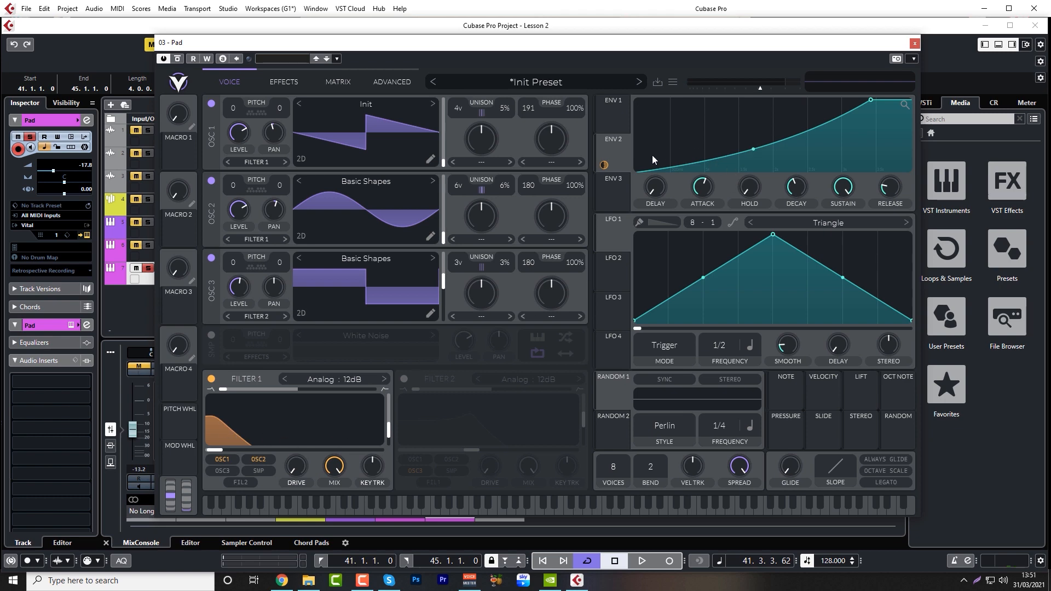
Reduce envelope 2's modulation amount on Filter 1's cutoff to well below 46.
mouse_move(605, 167)
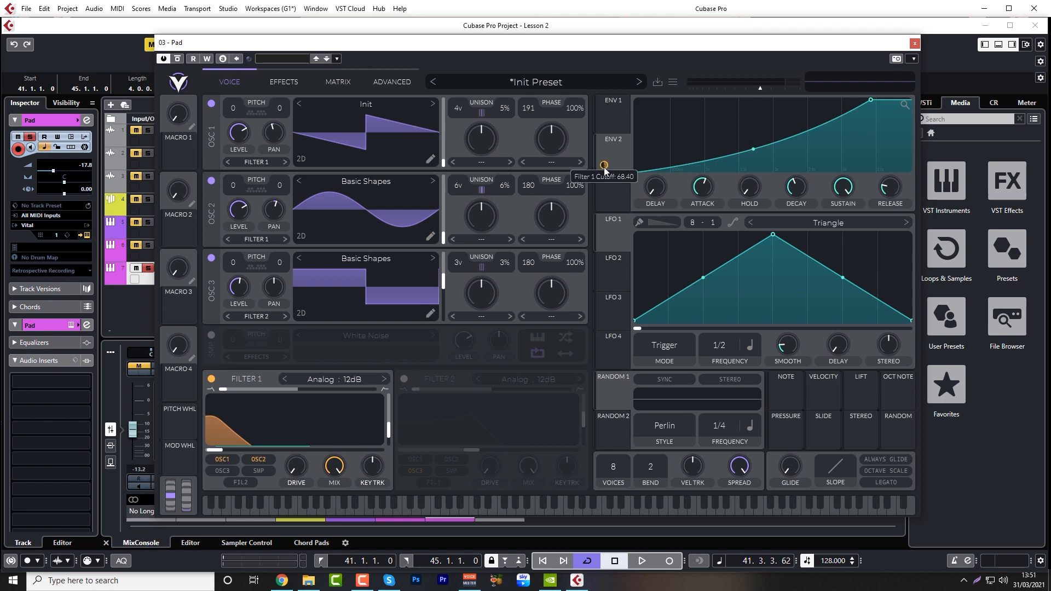
drag(605, 167, 294, 437)
drag(604, 164, 603, 142)
mouse_move(294, 441)
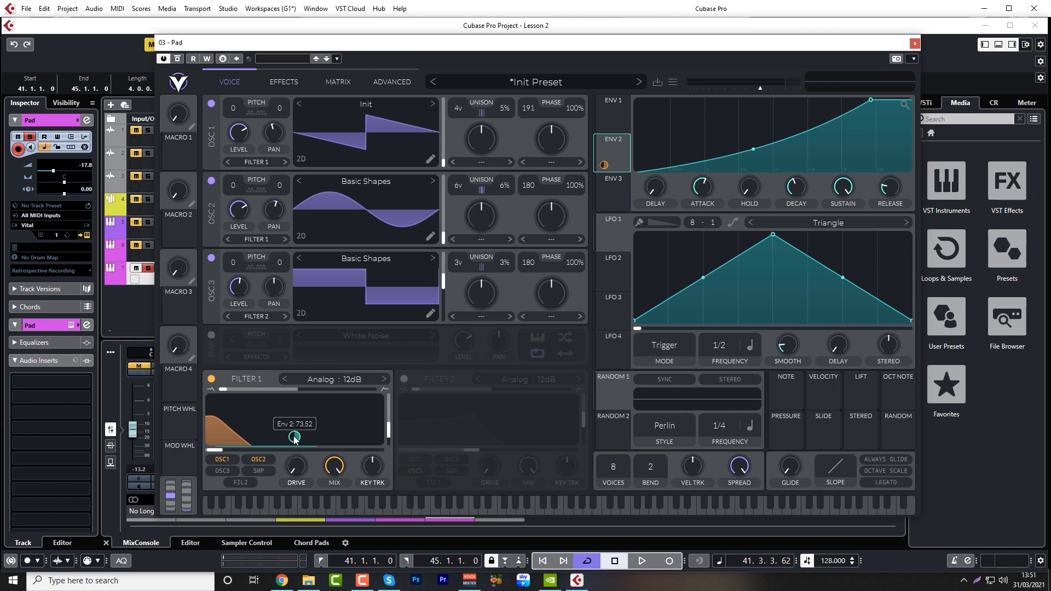
mouse_move(603, 165)
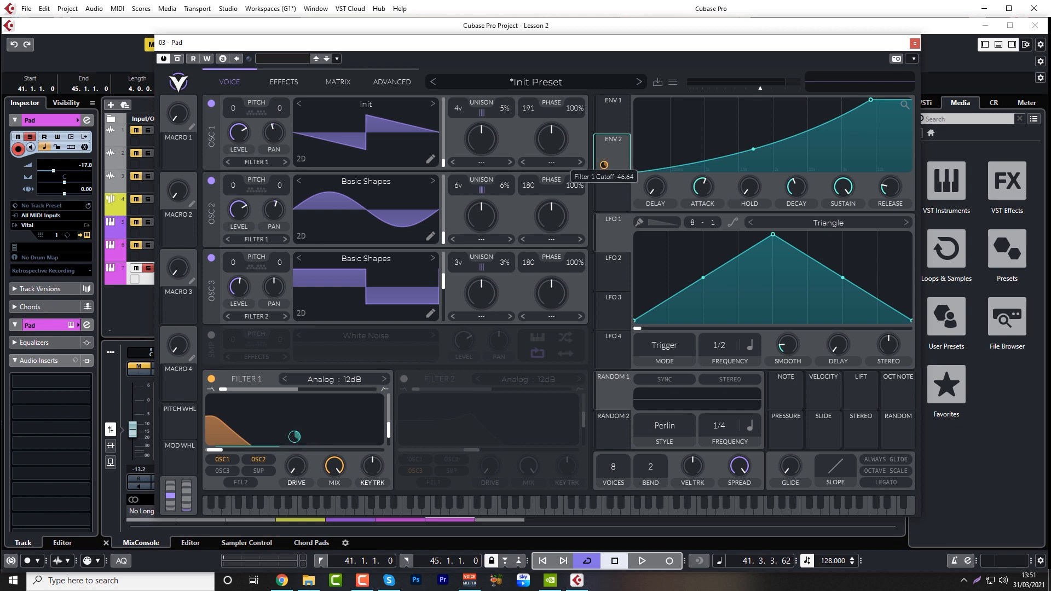
drag(603, 165, 604, 140)
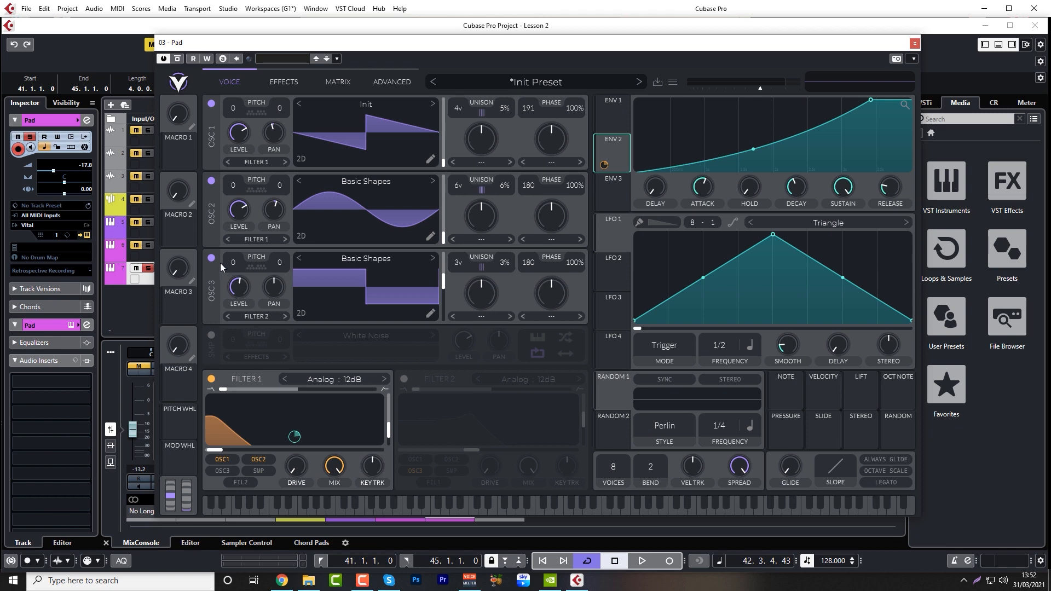
Disable oscillator 3 and raise Filter 1's cutoff to about -10 semitones while the pad plays.
click(212, 258)
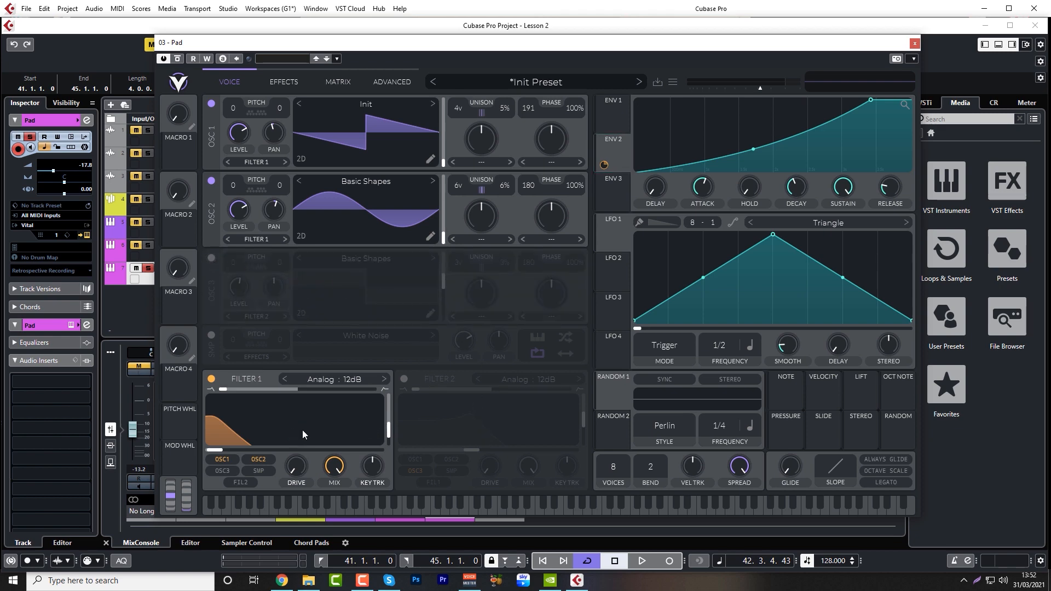
key(space)
drag(218, 453, 258, 451)
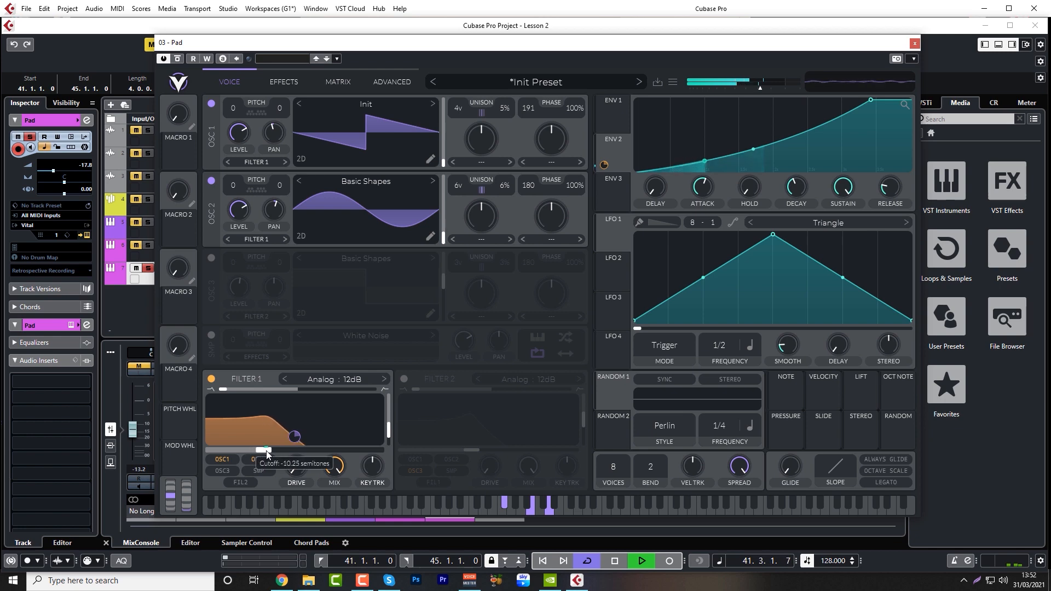
drag(258, 450, 266, 450)
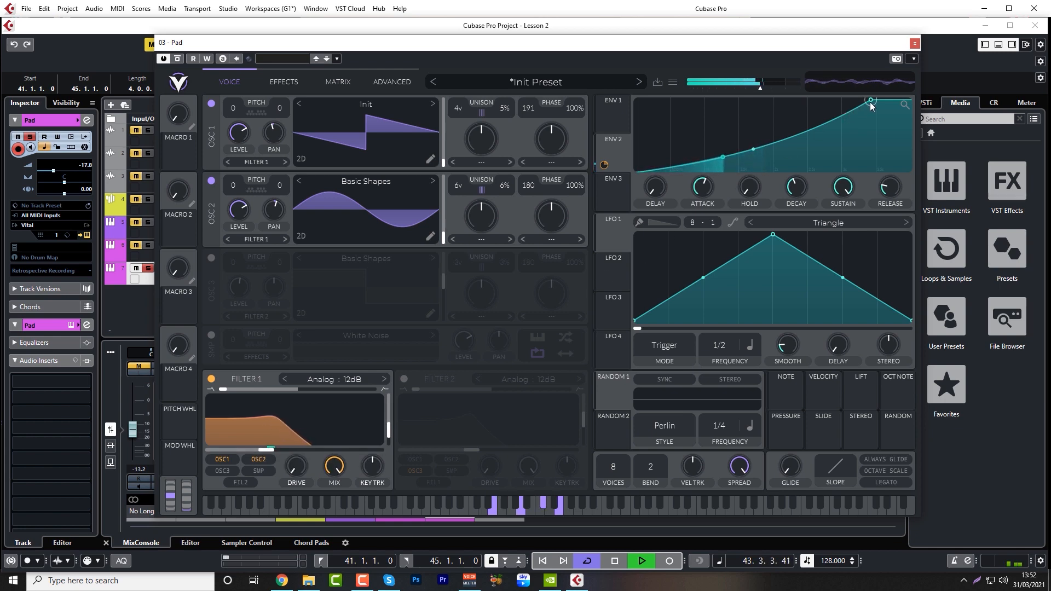
Shorten envelope 2's attack considerably, raise Filter 1's cutoff slightly further and audition the faster sweep.
drag(870, 100, 794, 96)
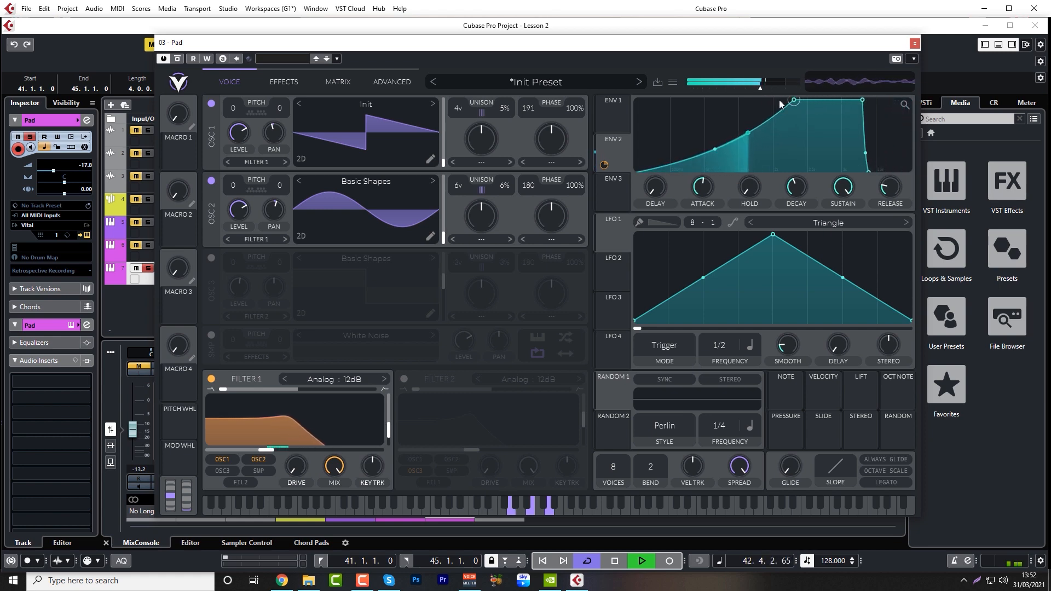
key(space)
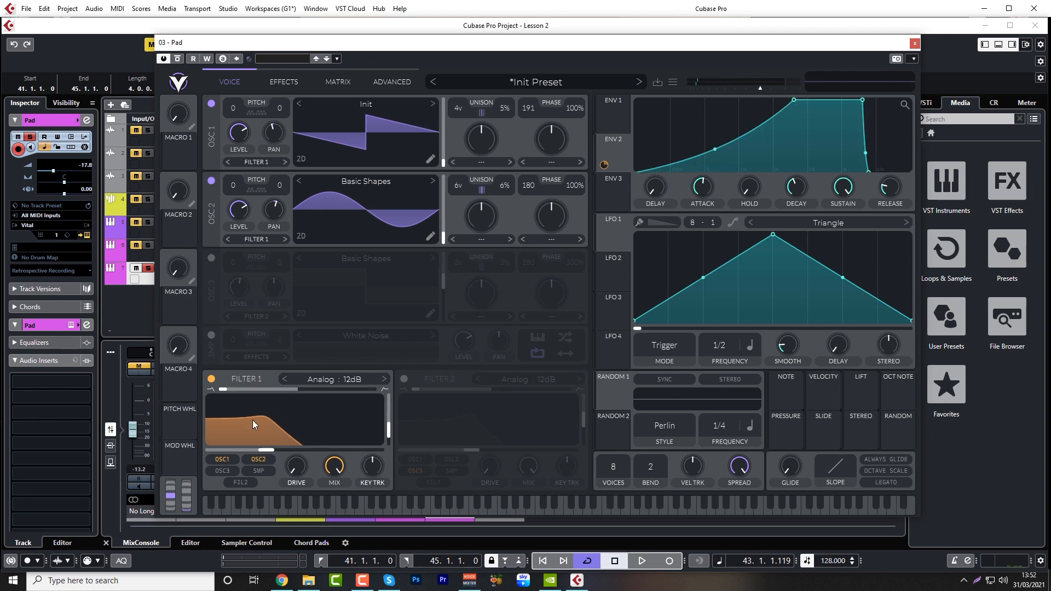
drag(266, 450, 283, 450)
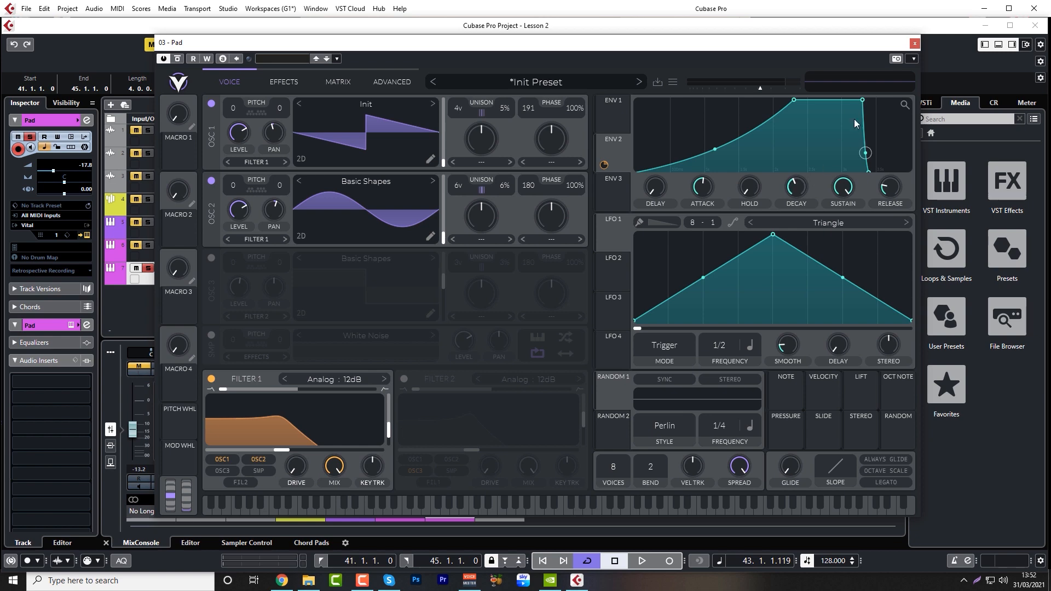
drag(790, 99, 778, 100)
key(space)
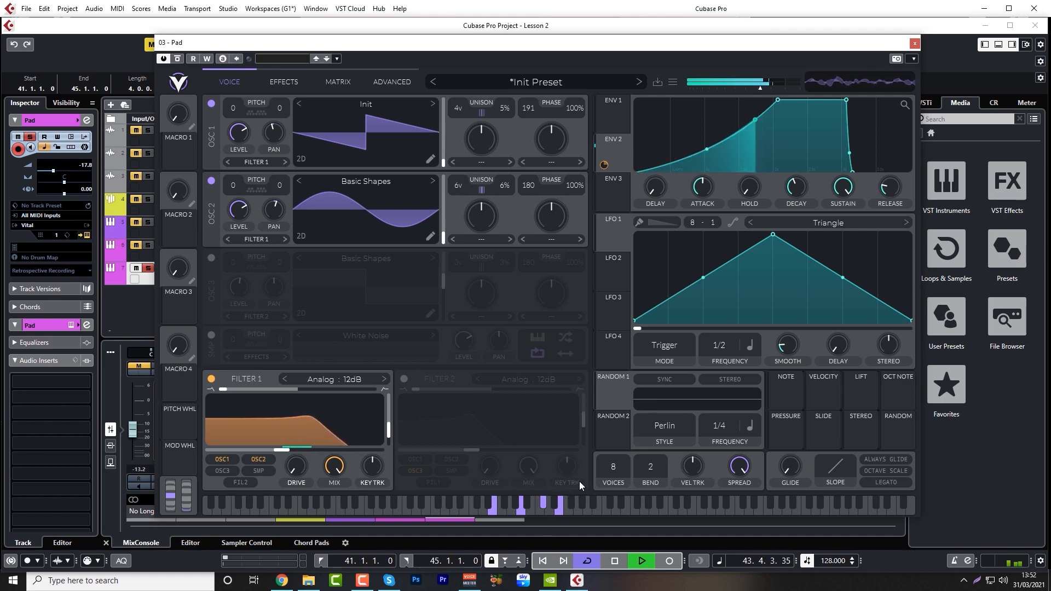
key(space)
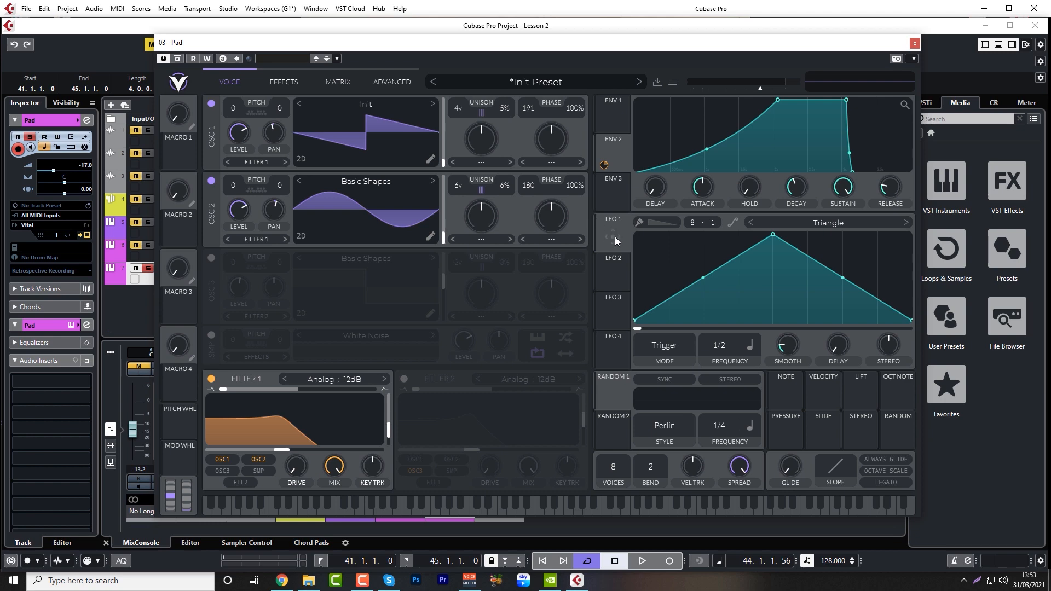
Assign LFO 1 to Vital's master volume and audition the volume modulation.
drag(613, 235, 759, 89)
key(space)
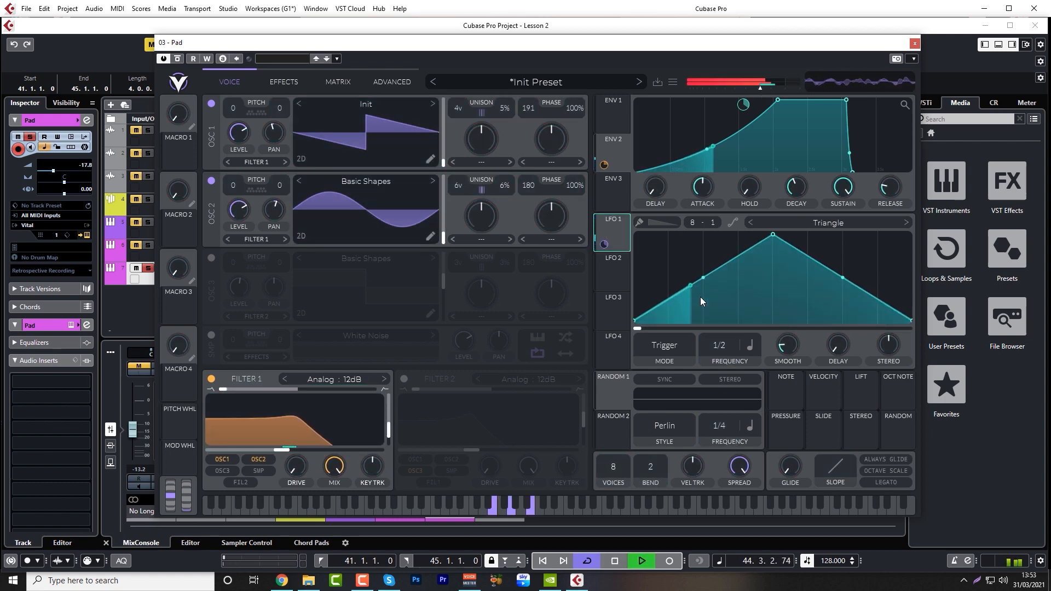
key(space)
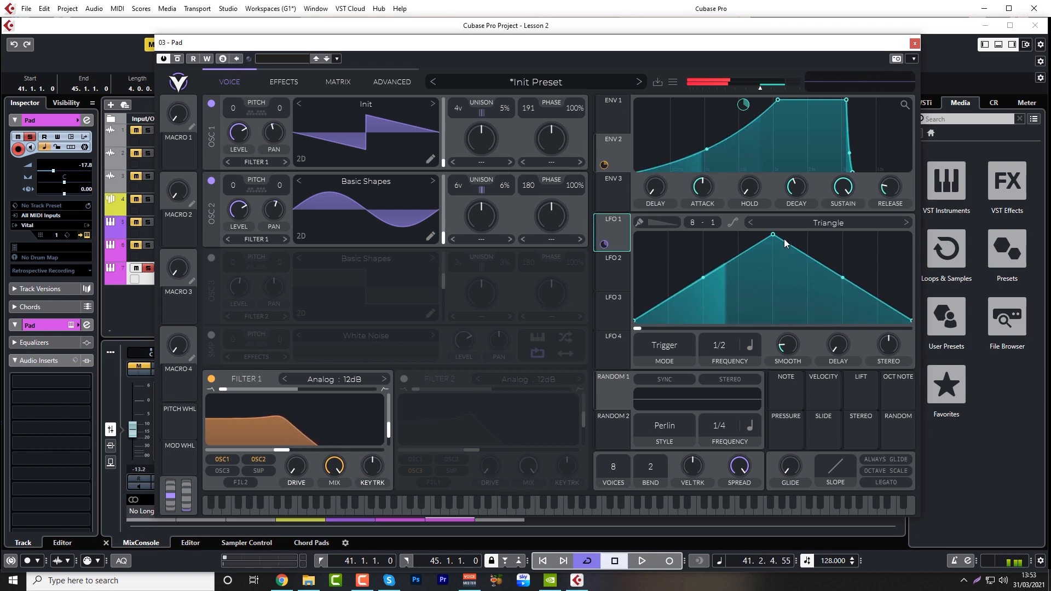
Bend LFO 1's triangle so it rises slowly at first and stays high before falling, and audition it.
drag(704, 281, 722, 294)
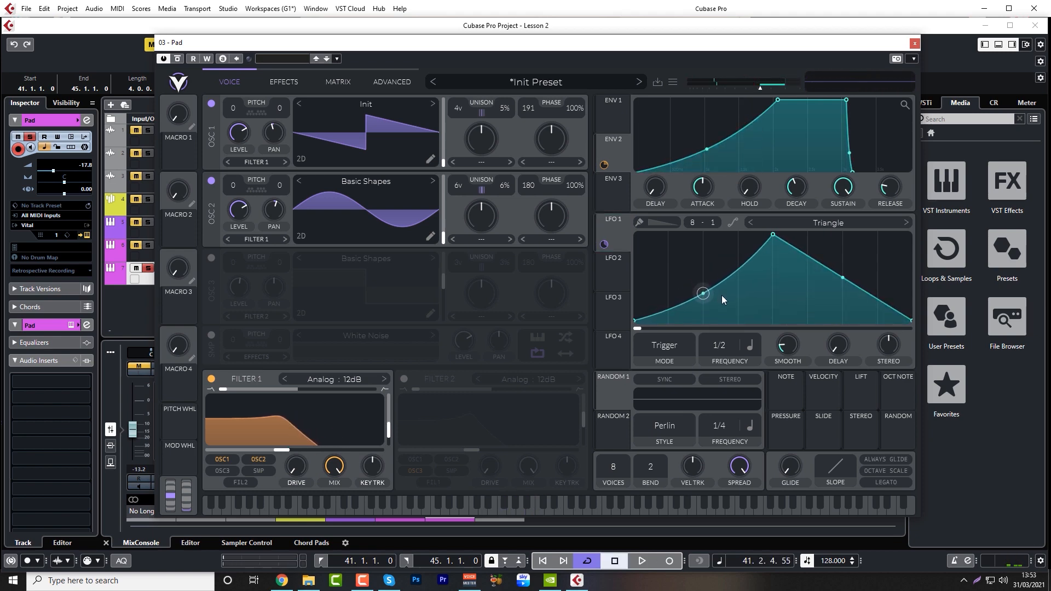
key(space)
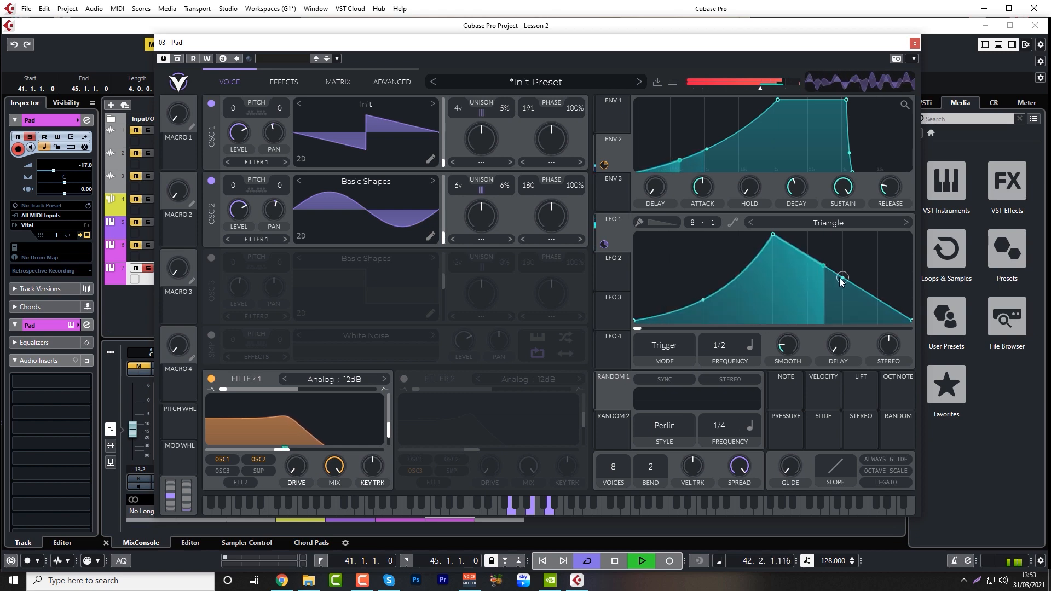
drag(843, 277, 914, 215)
key(space)
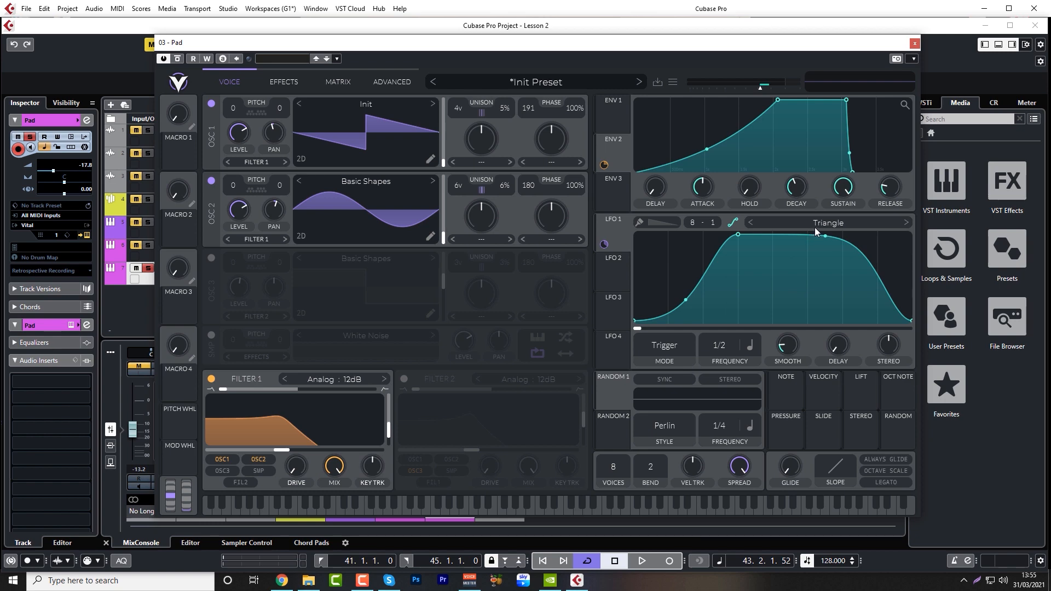
Load the factory shape Side Chain 1 into LFO 1.
click(819, 224)
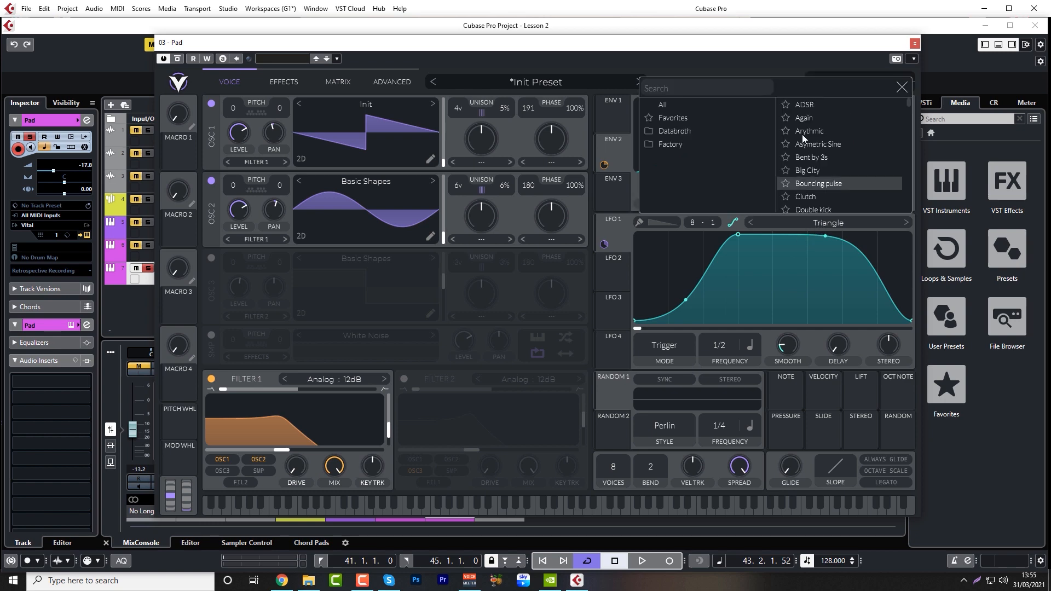
click(677, 144)
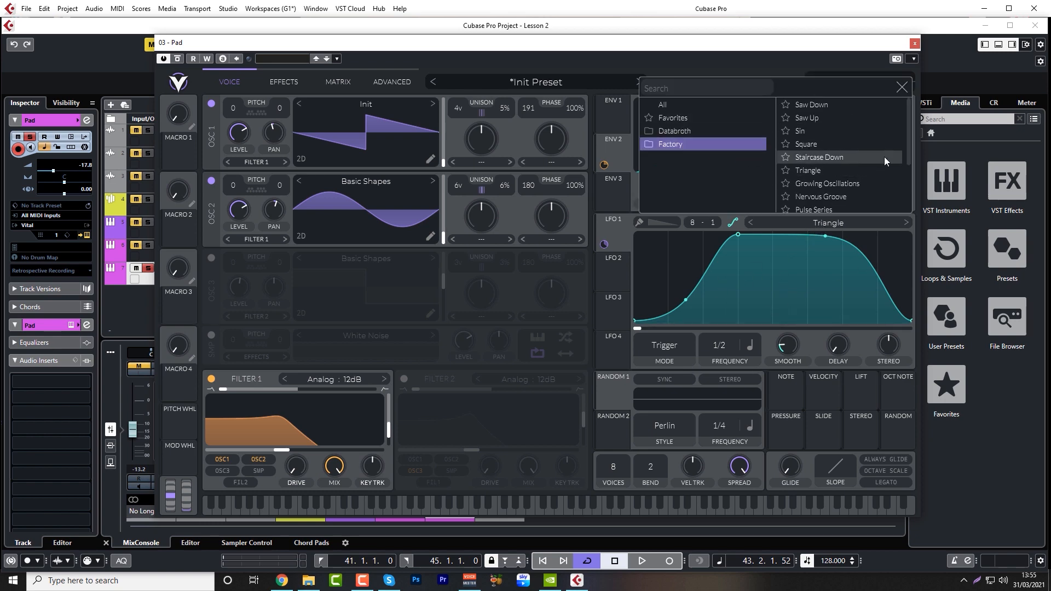
scroll(834, 159, down, 3)
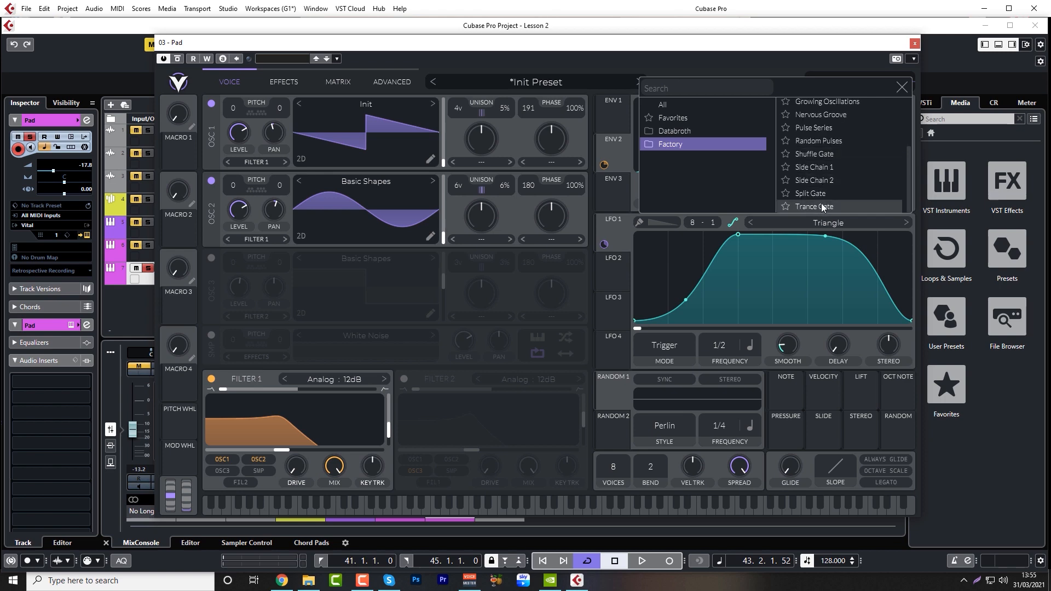
click(824, 167)
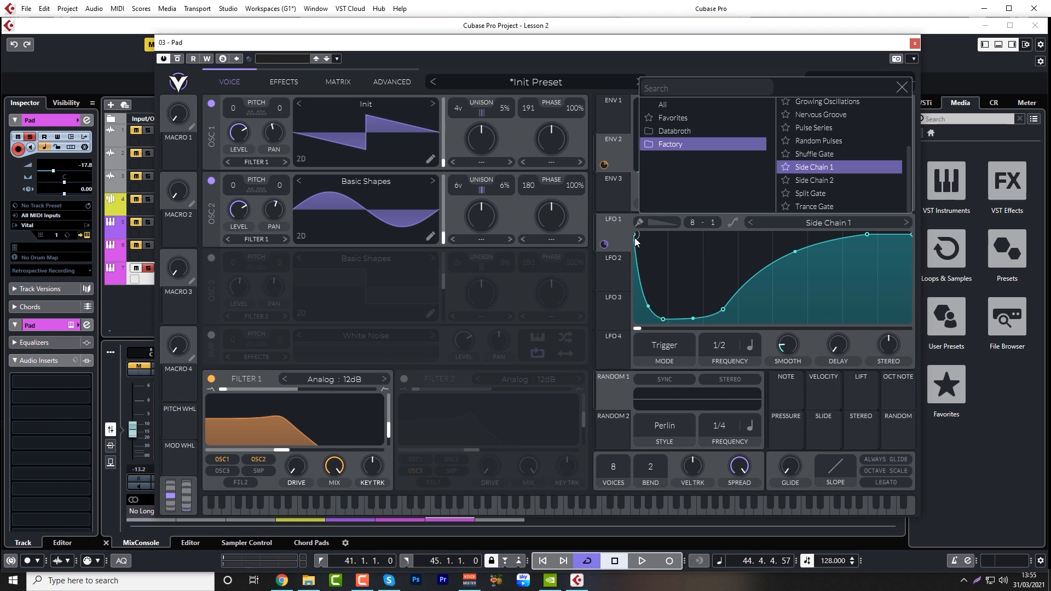
Reshape LFO 1 to start at zero, rise early to full level and hold until a steep drop at the end.
drag(635, 237, 635, 327)
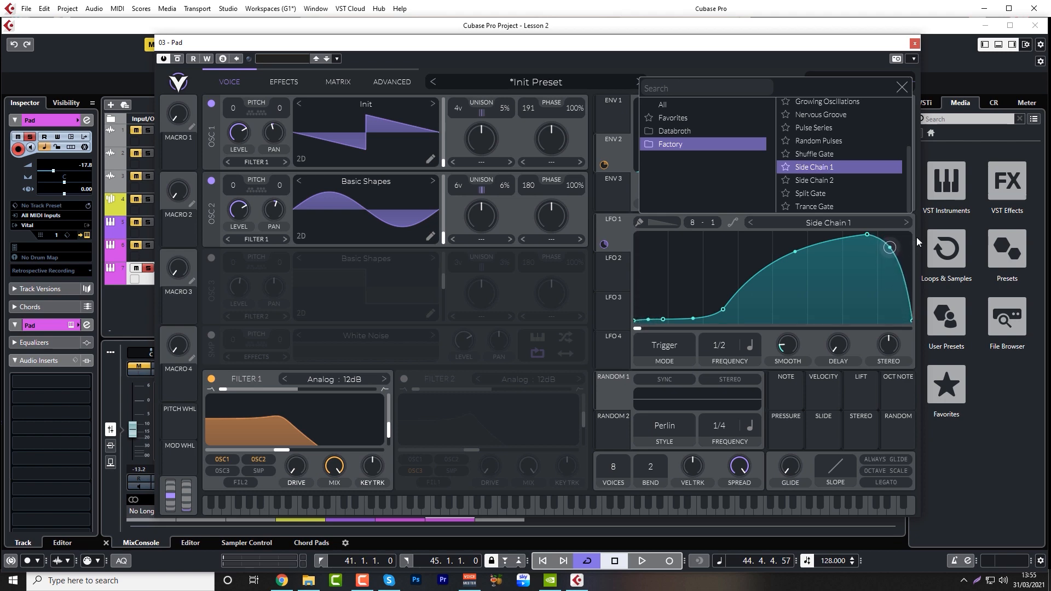
drag(916, 238, 918, 229)
drag(723, 309, 656, 307)
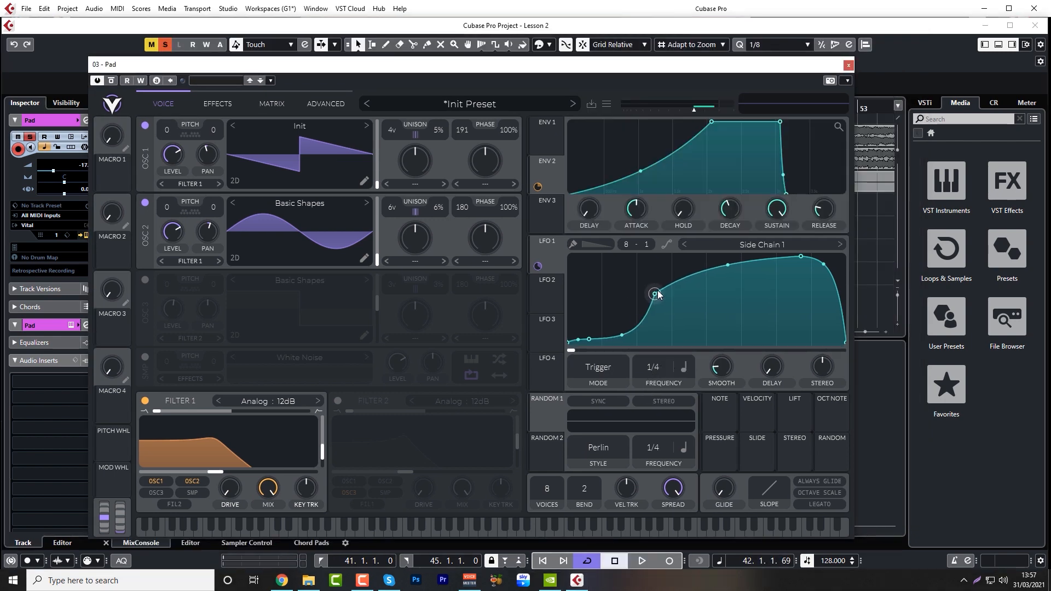
drag(658, 291, 661, 252)
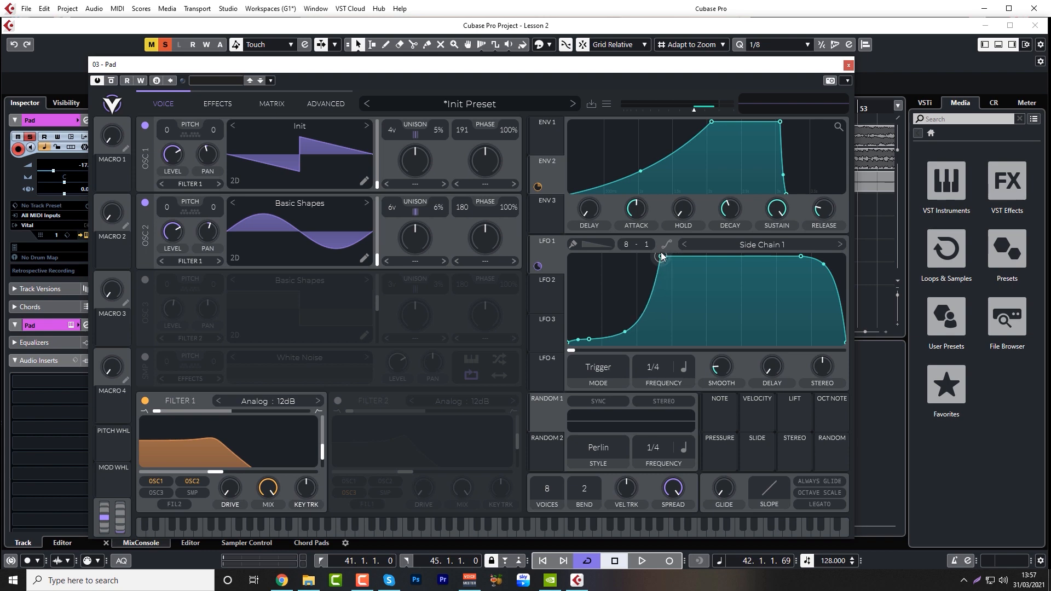
drag(841, 260, 842, 212)
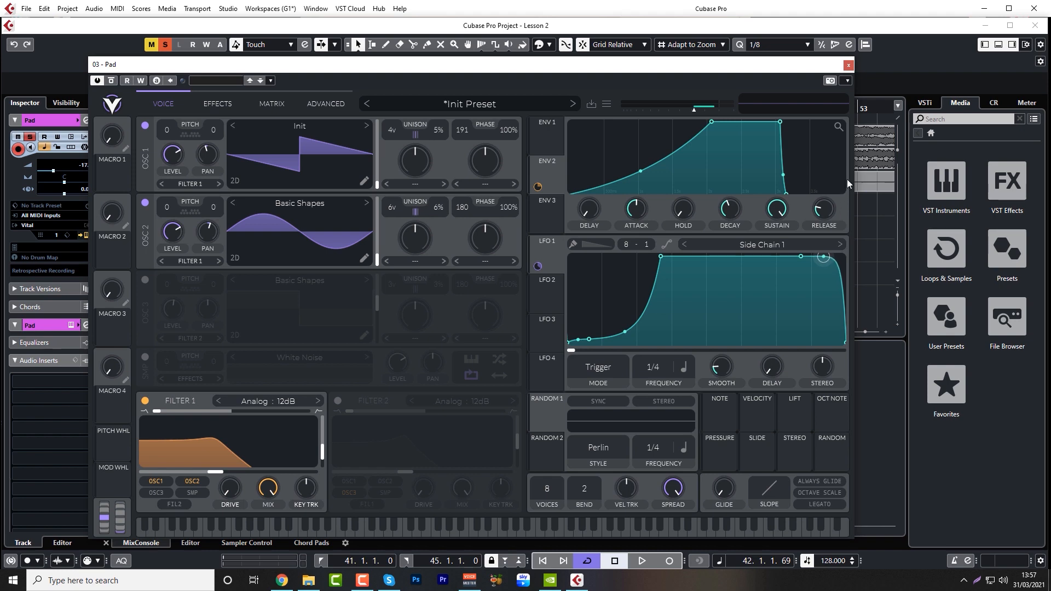
Soften the bend of LFO 1's rising curve for a more gradual swell and audition the pumping pad.
key(space)
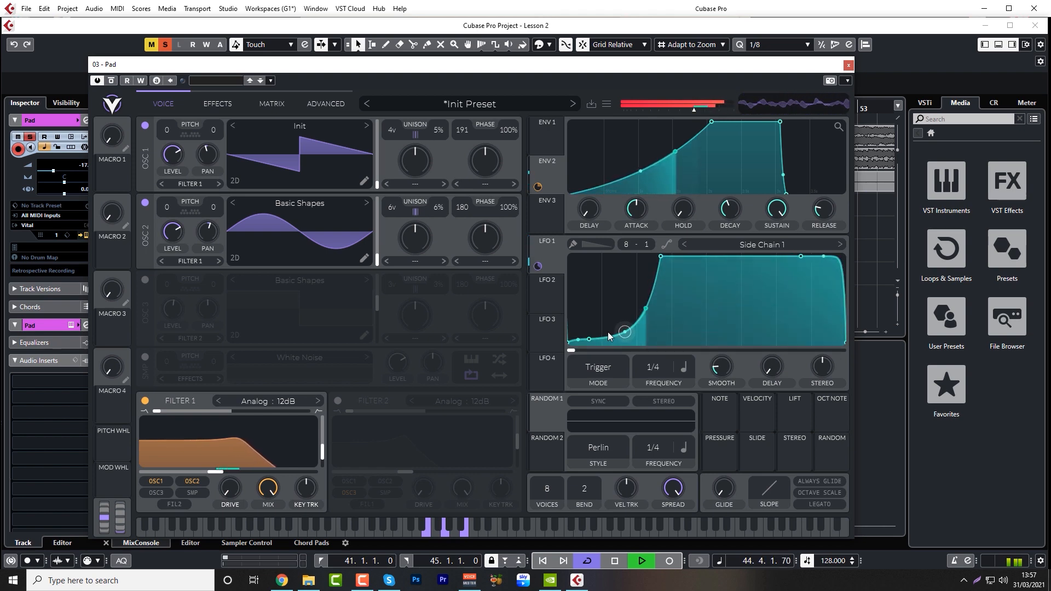
drag(616, 335, 631, 307)
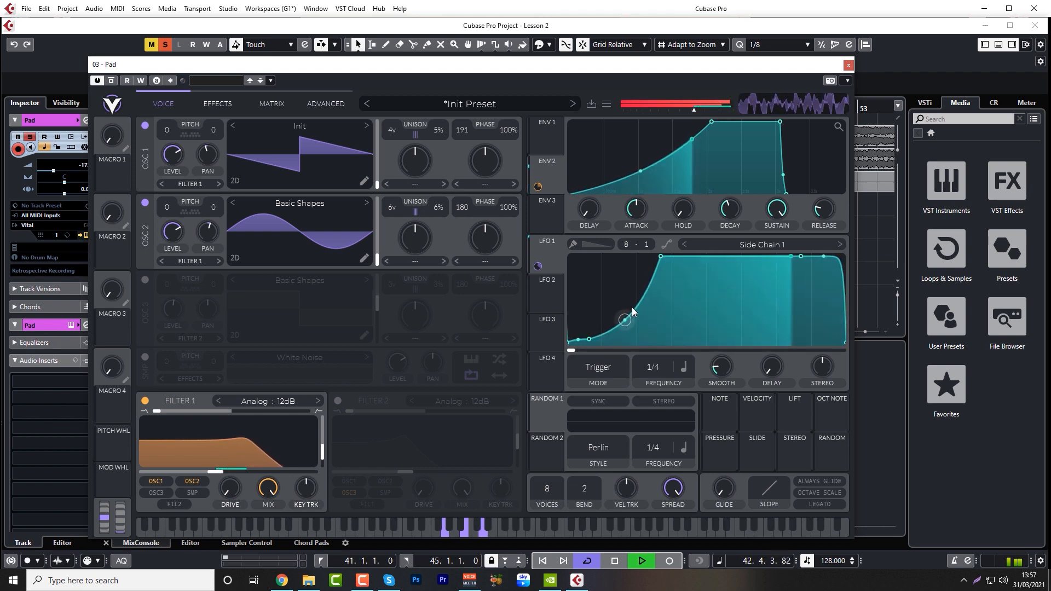
key(space)
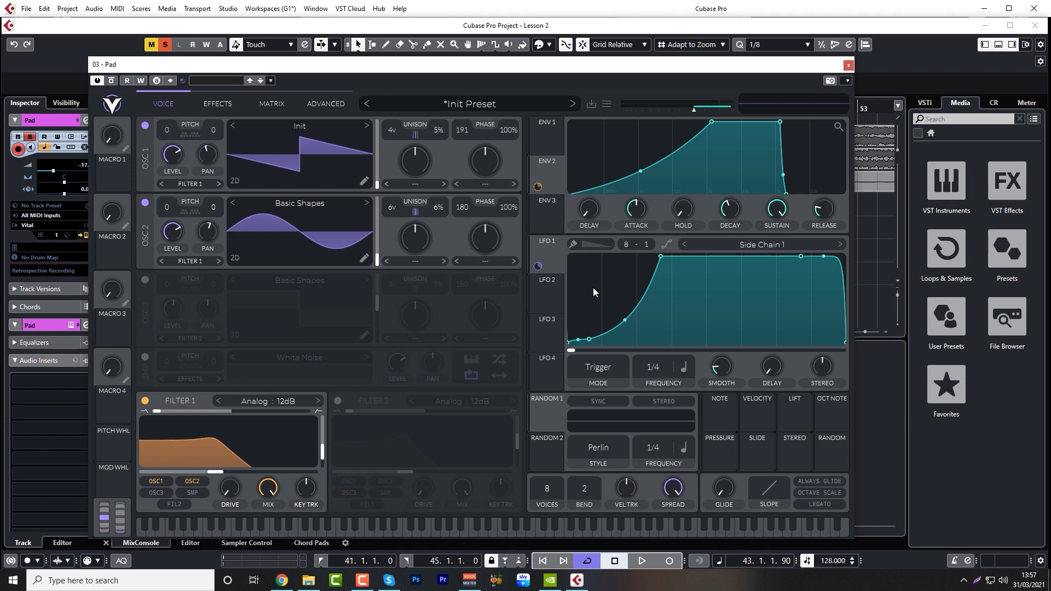
Enable Filter 2 and oscillator 3, and set Filter 2's type to Dirty 12dB.
click(338, 401)
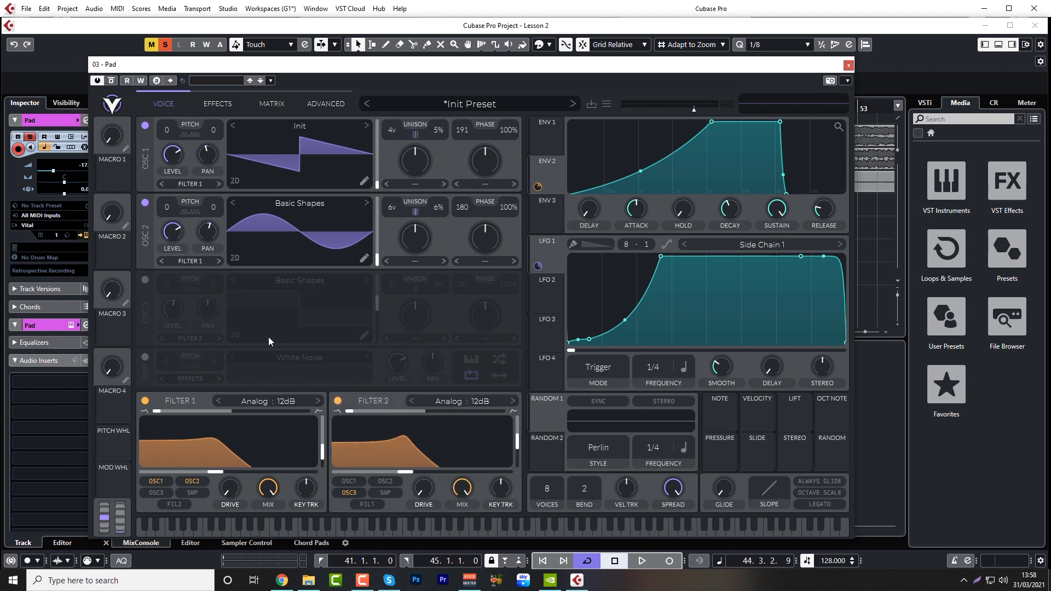
click(145, 279)
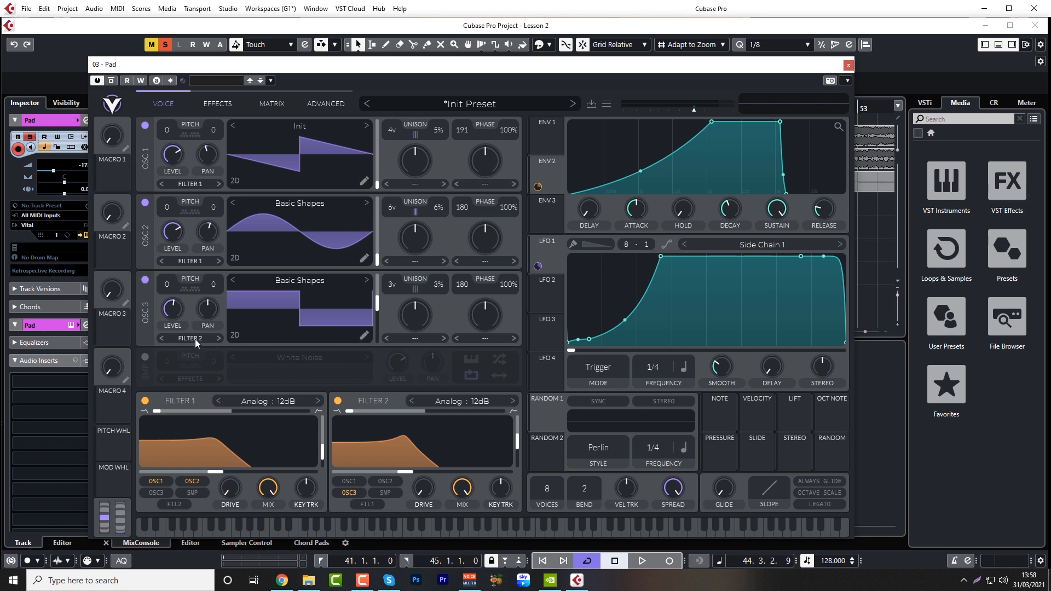
click(482, 401)
click(546, 419)
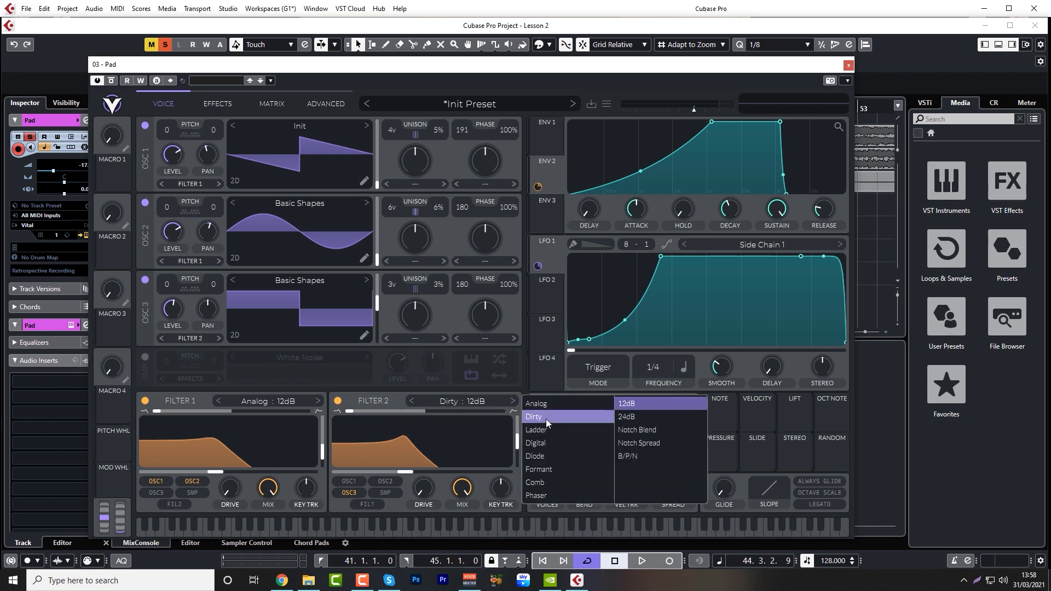
click(636, 403)
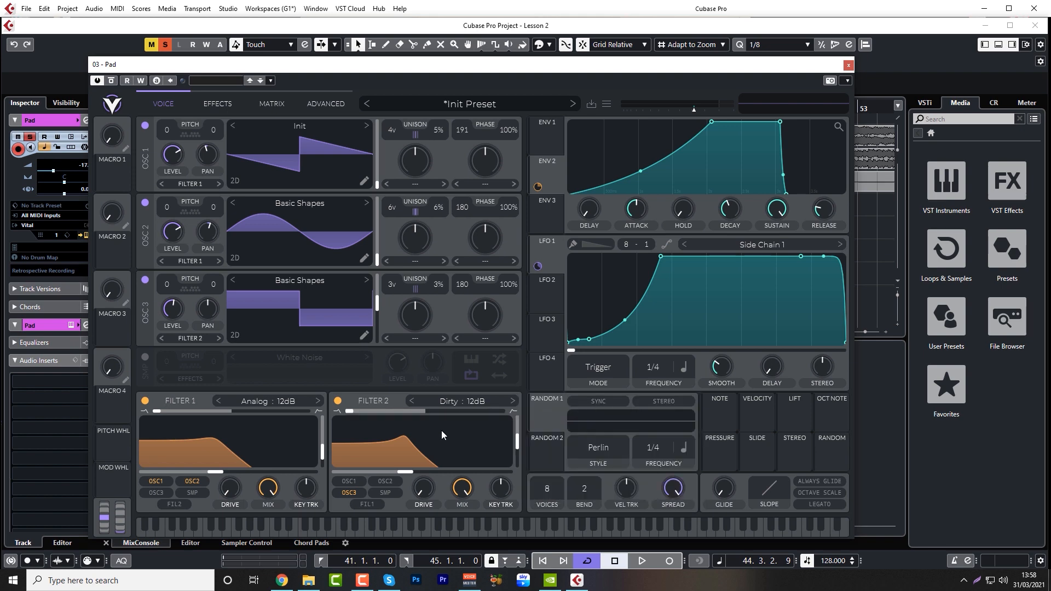
Reduce Filter 2's resonance to about 41% and lower the master volume to about -26 dB while auditioning the pad.
key(space)
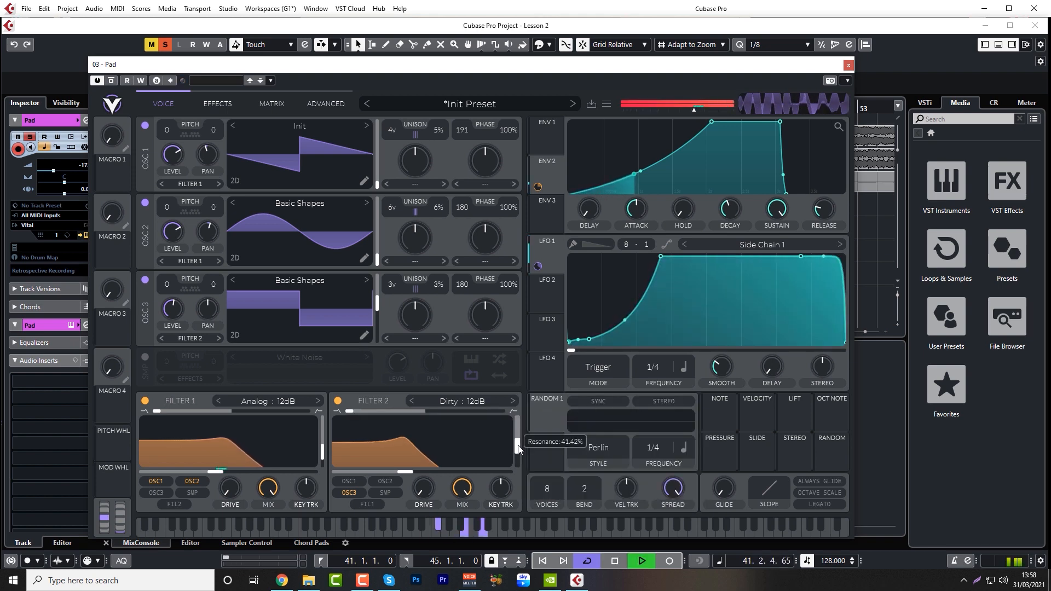
key(space)
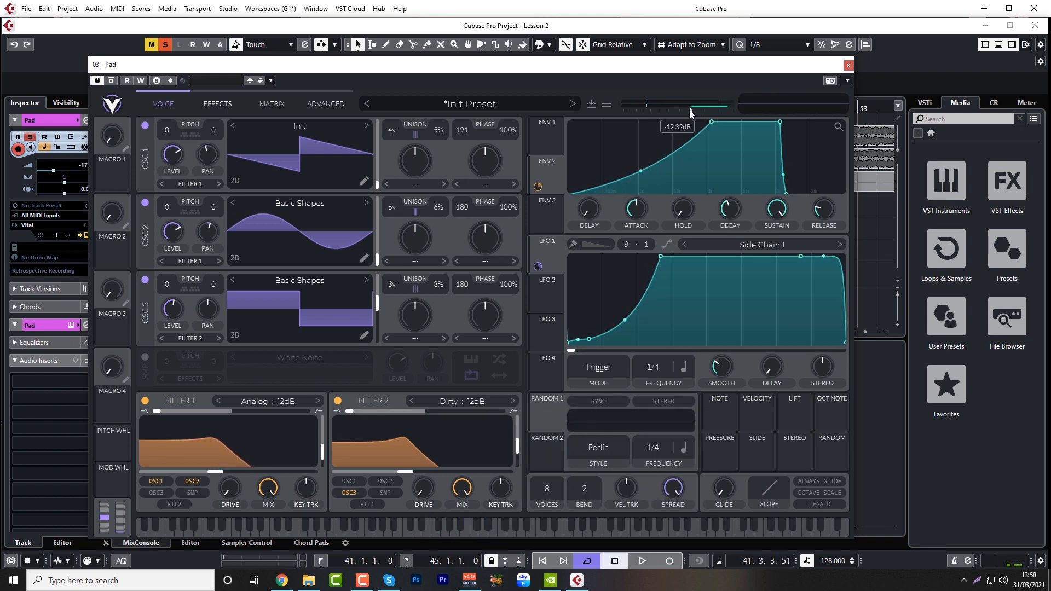
key(space)
drag(685, 114, 665, 112)
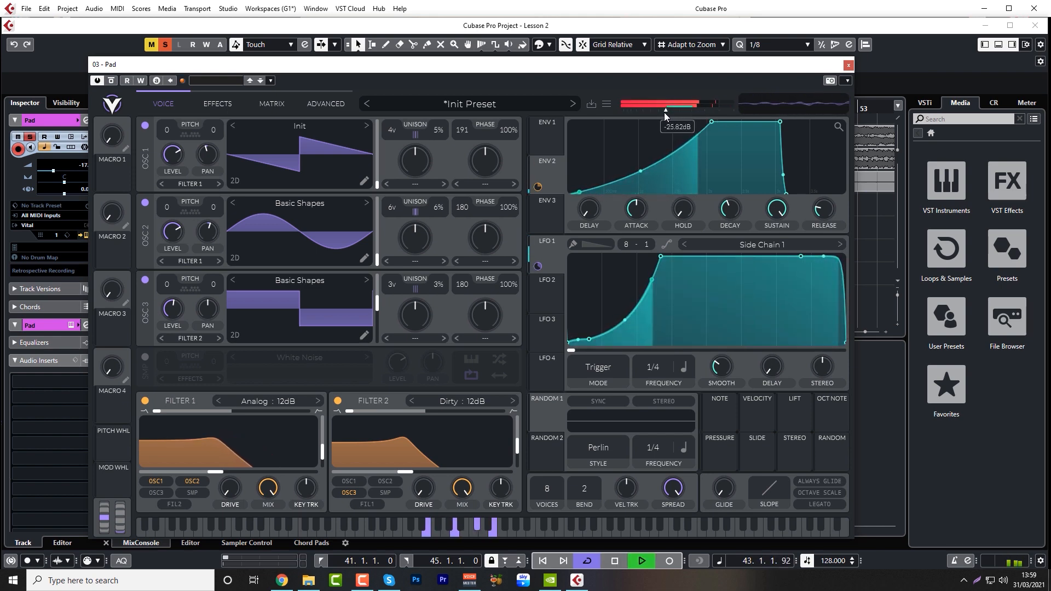
Lower LFO 1's held plateau slightly below full level and audition the pumping pad.
key(space)
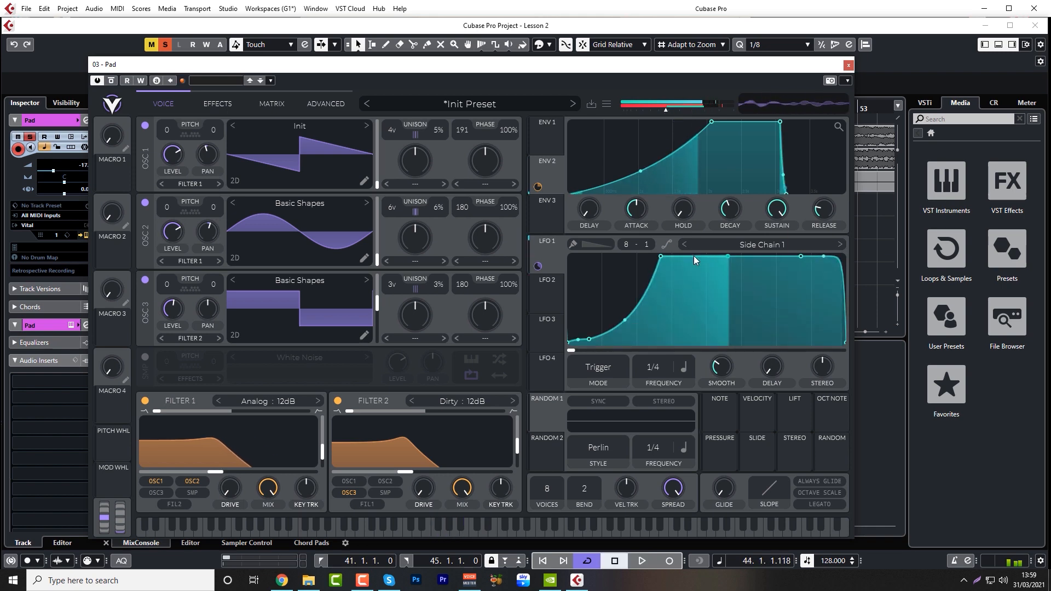
drag(659, 256, 664, 273)
key(space)
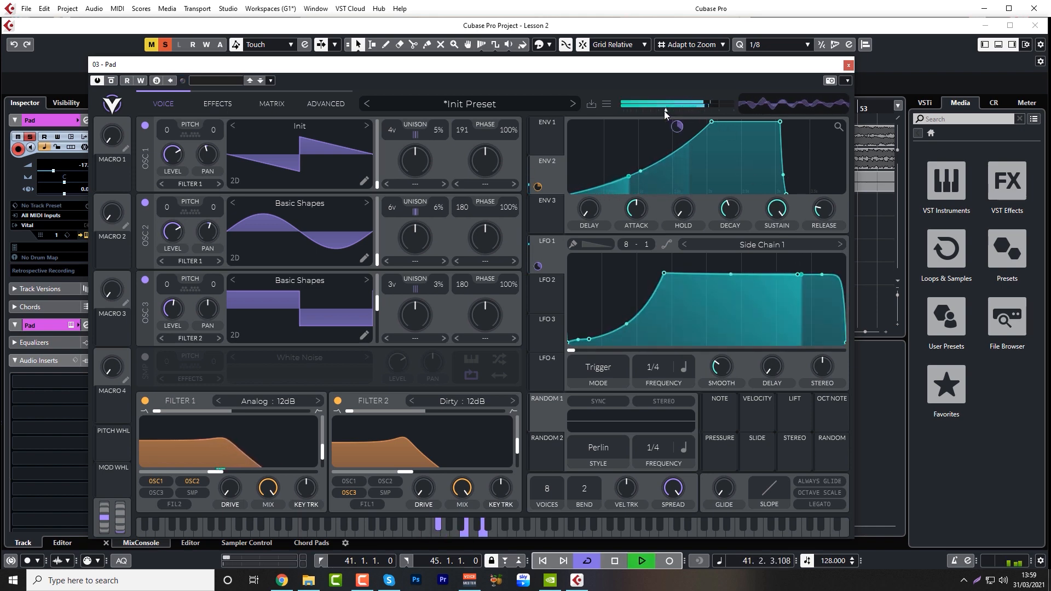
key(space)
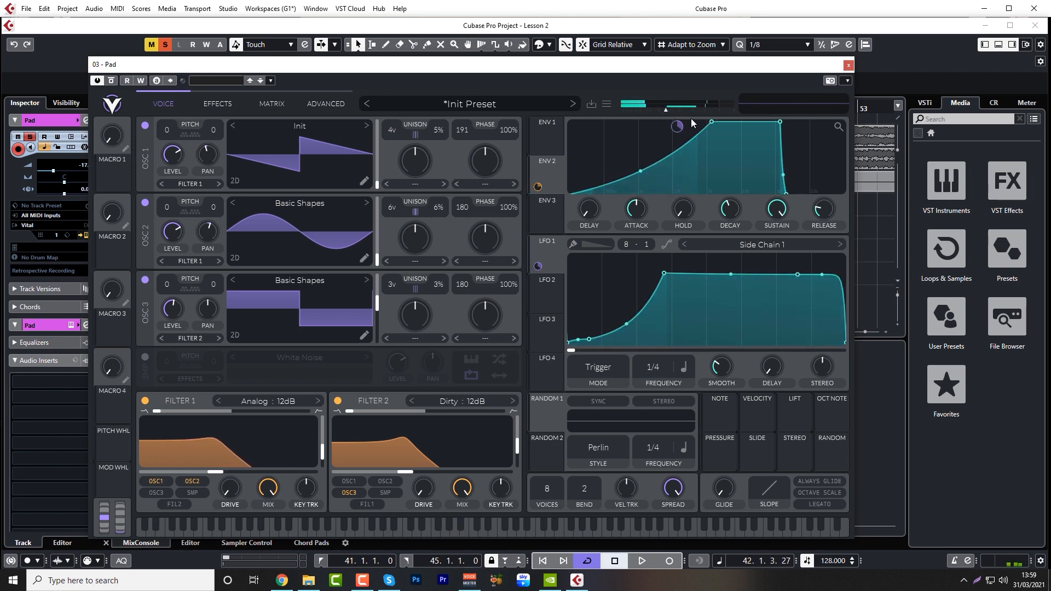
Assign LFO 2's triangle shape to Filter 2's cutoff, lower the triangle's peak slightly and audition the filter movement.
click(548, 298)
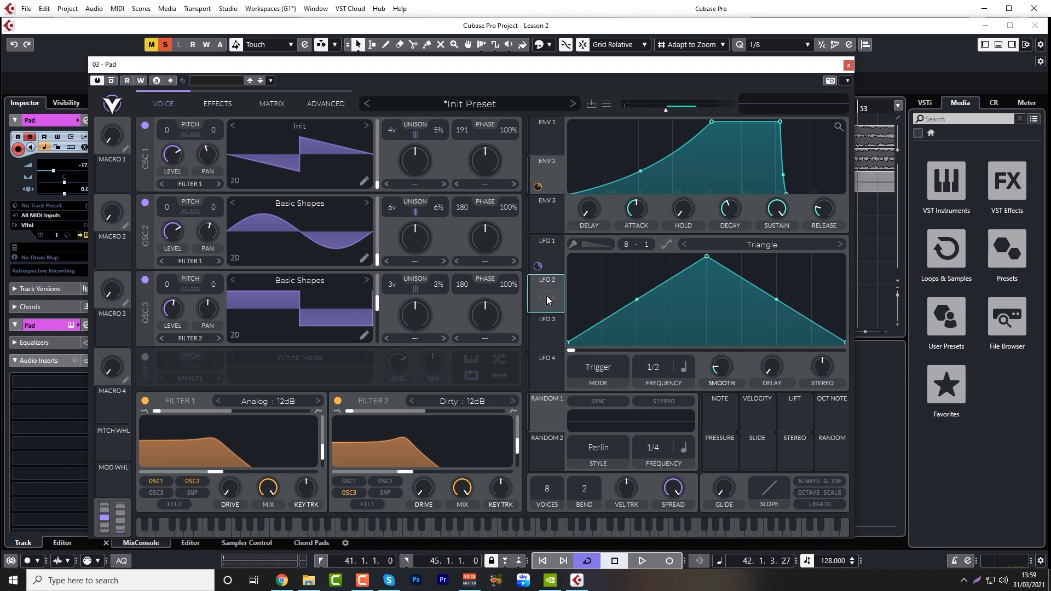
drag(545, 300, 405, 471)
drag(706, 260, 709, 274)
key(space)
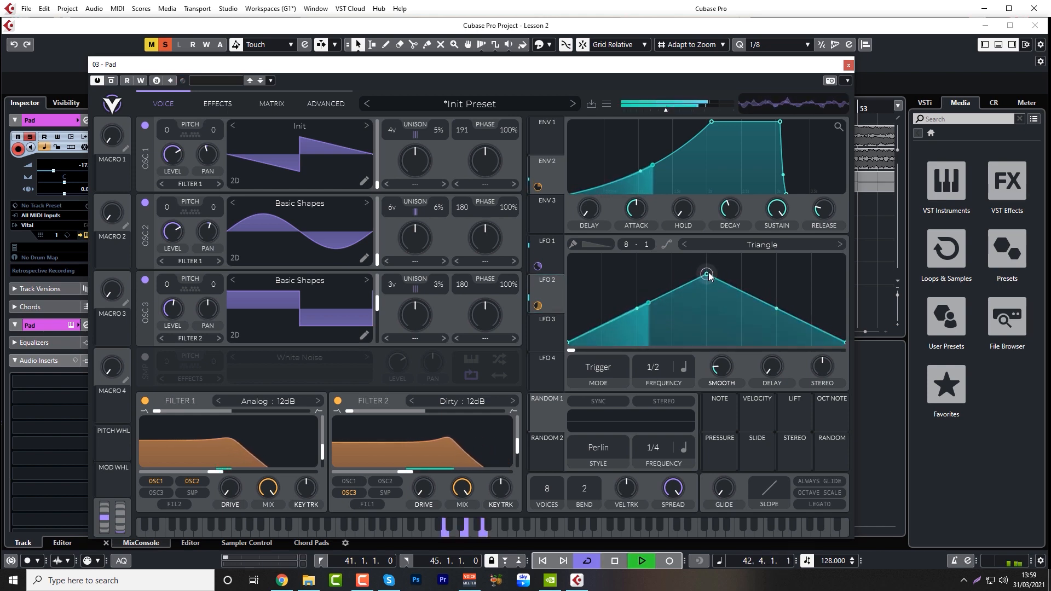
key(space)
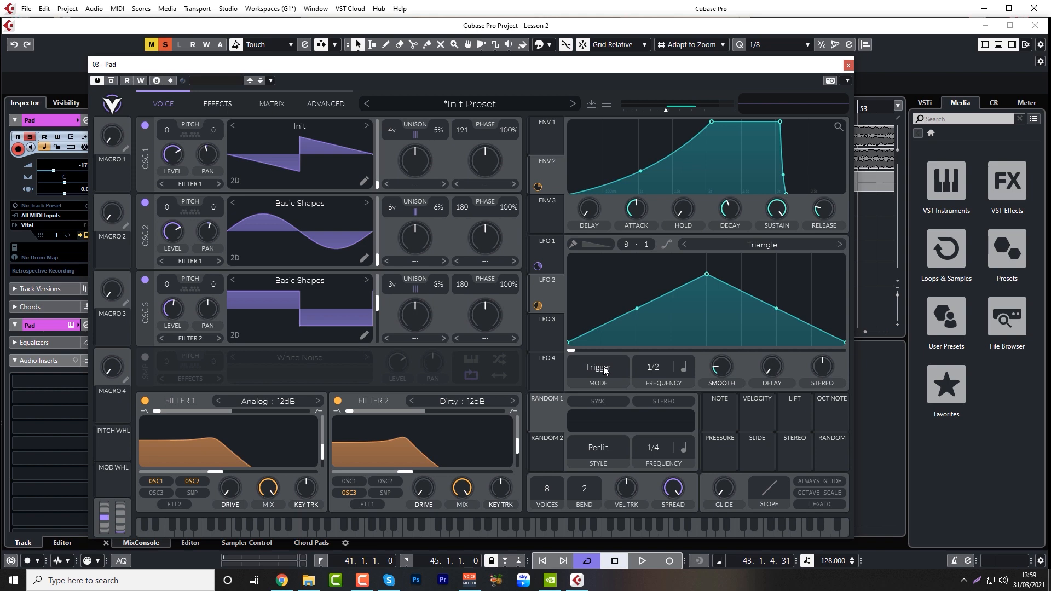
Set LFO 2 to Sync mode, audition it at 2/1, and slow its frequency to 4/1.
click(604, 371)
click(593, 405)
drag(658, 367, 655, 399)
key(space)
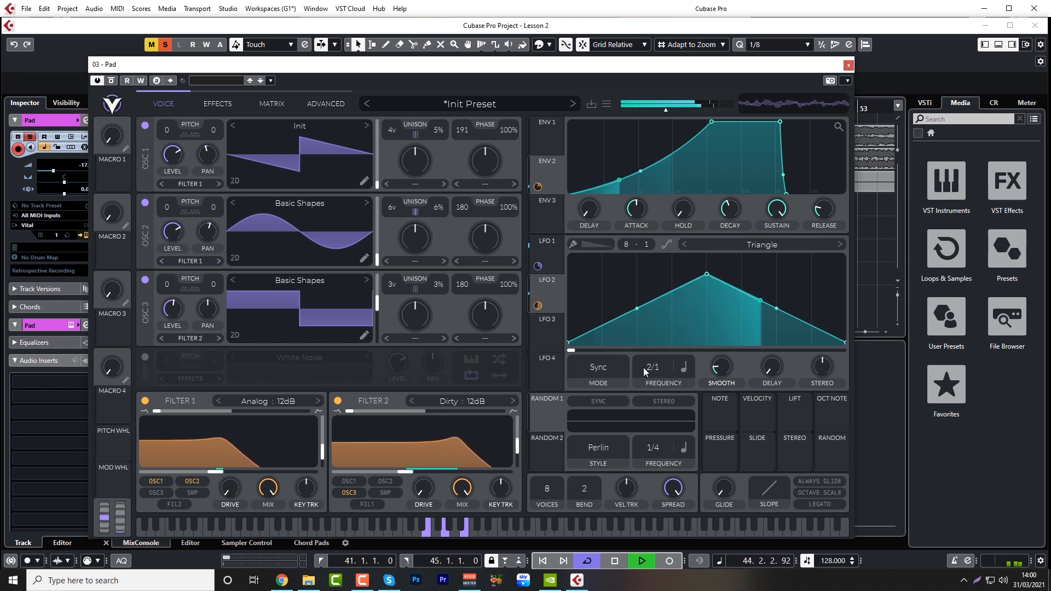
key(space)
drag(654, 366, 657, 357)
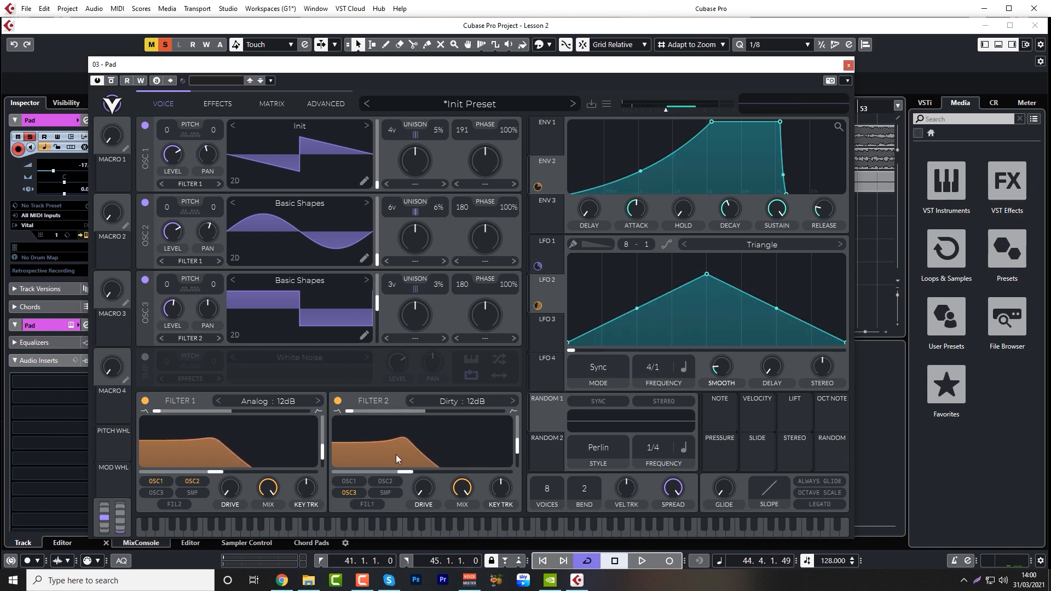
Raise Filter 2's cutoff slightly and soften its LFO 2 modulation with a lower triangle peak and an amount of 23.52.
mouse_move(405, 470)
mouse_down()
mouse_move(403, 481)
mouse_move(416, 477)
mouse_up()
click(534, 307)
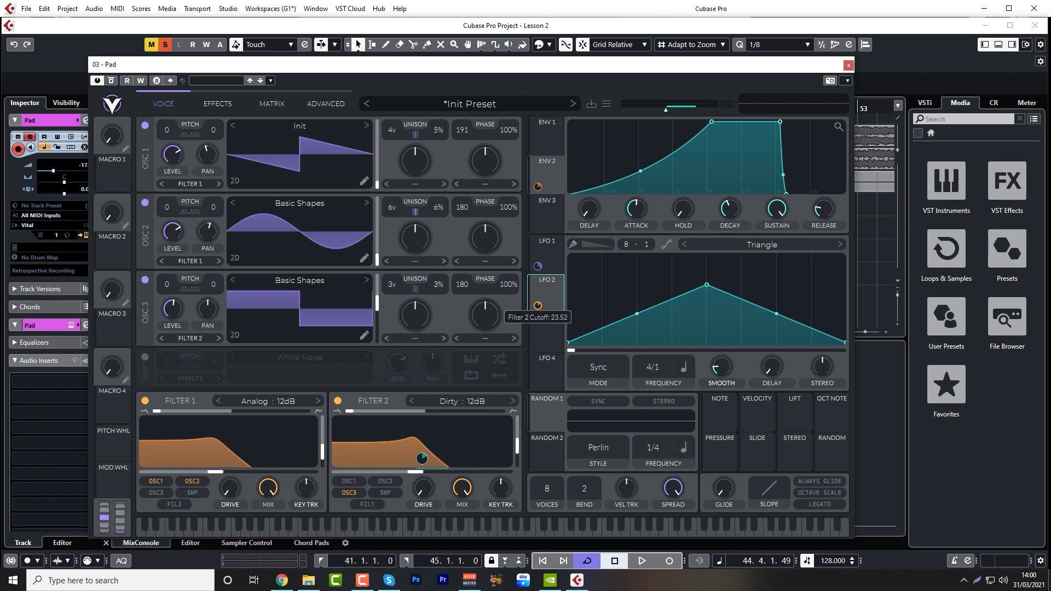
click(537, 266)
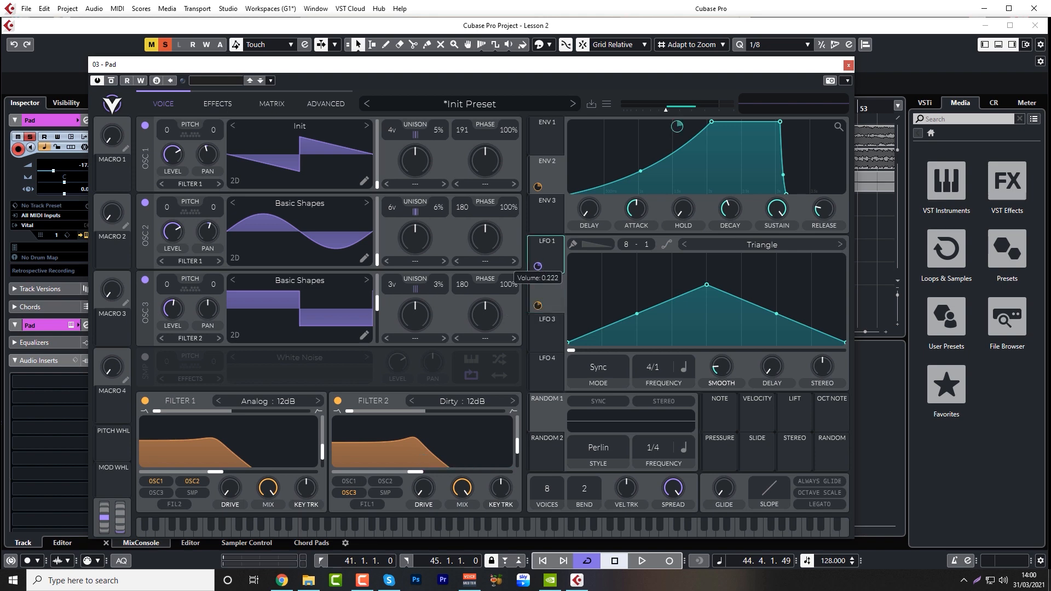
Raise the master volume slightly while auditioning the pad.
key(space)
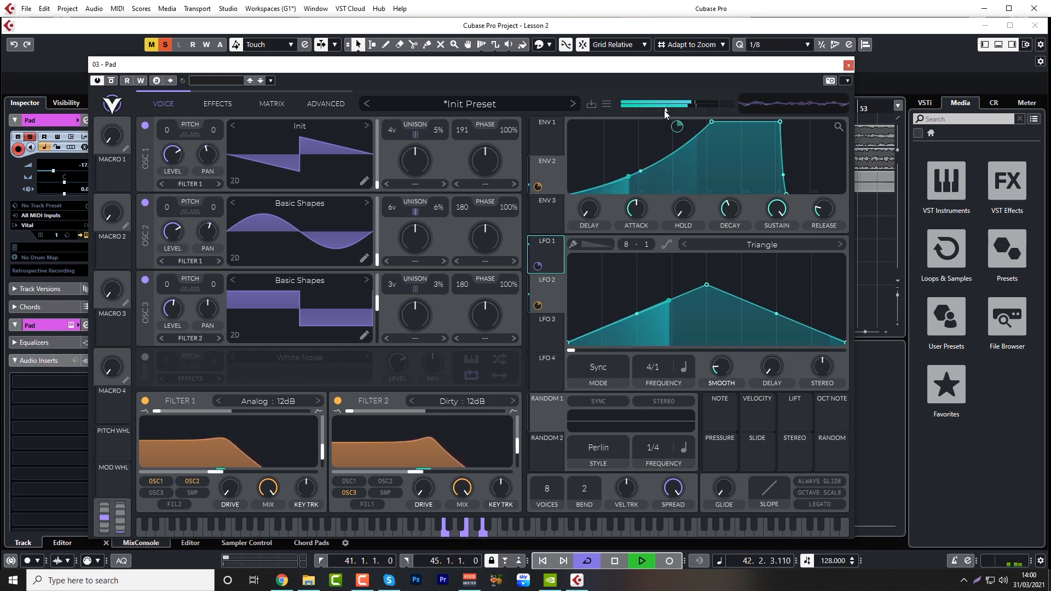
drag(664, 110, 676, 113)
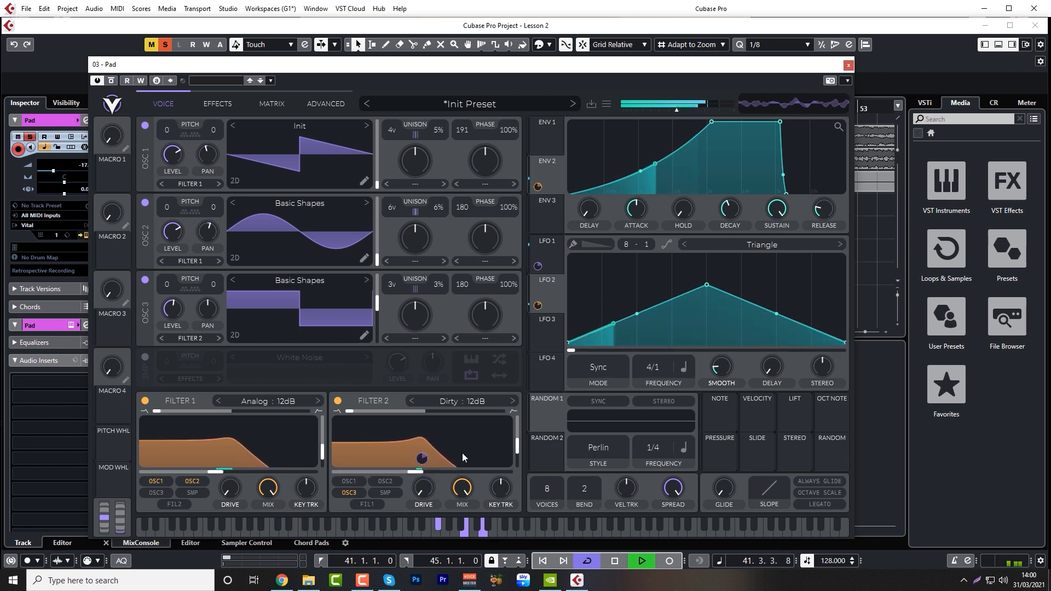
key(space)
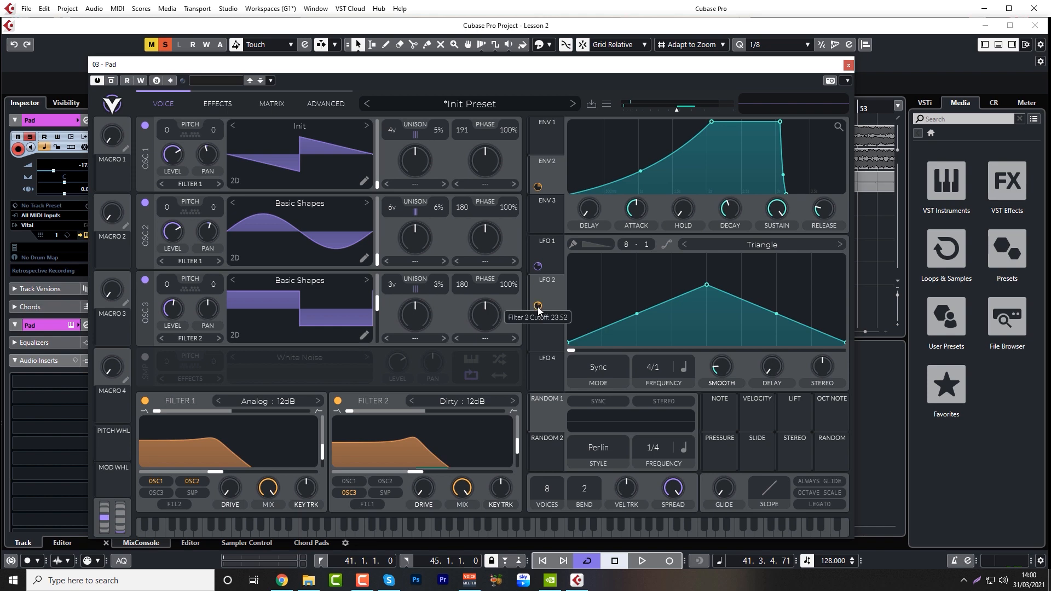
Increase LFO 2's modulation amount on Filter 2's cutoff and audition the wider filter sweep.
drag(537, 306, 537, 280)
key(space)
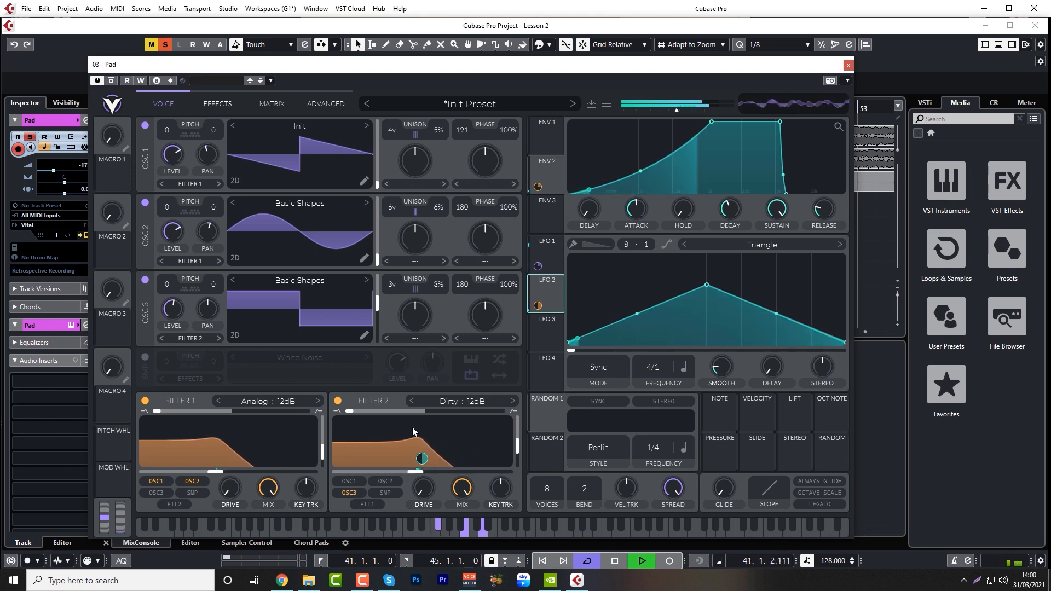
key(space)
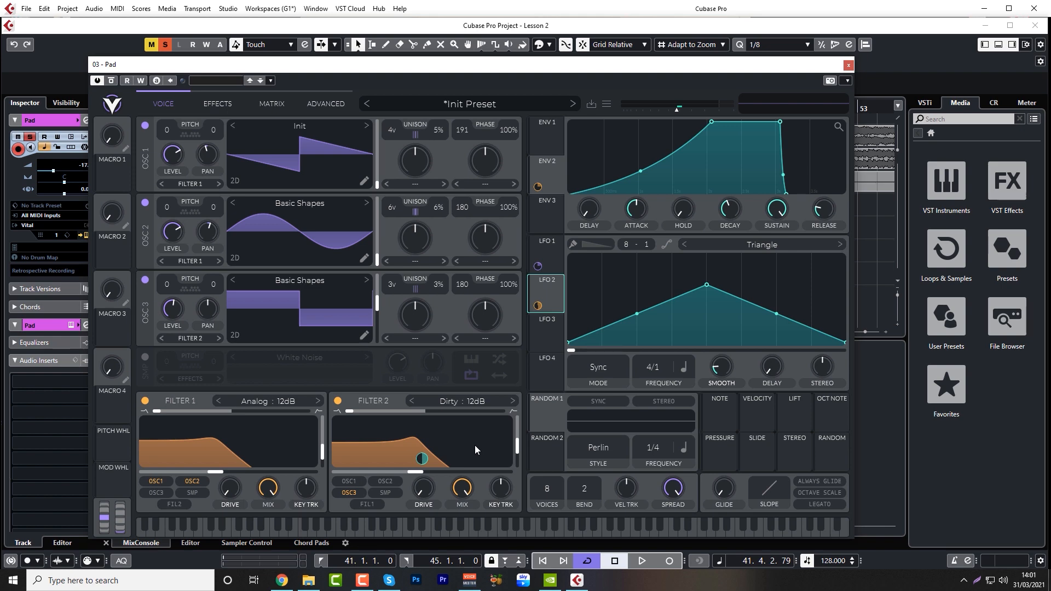
key(space)
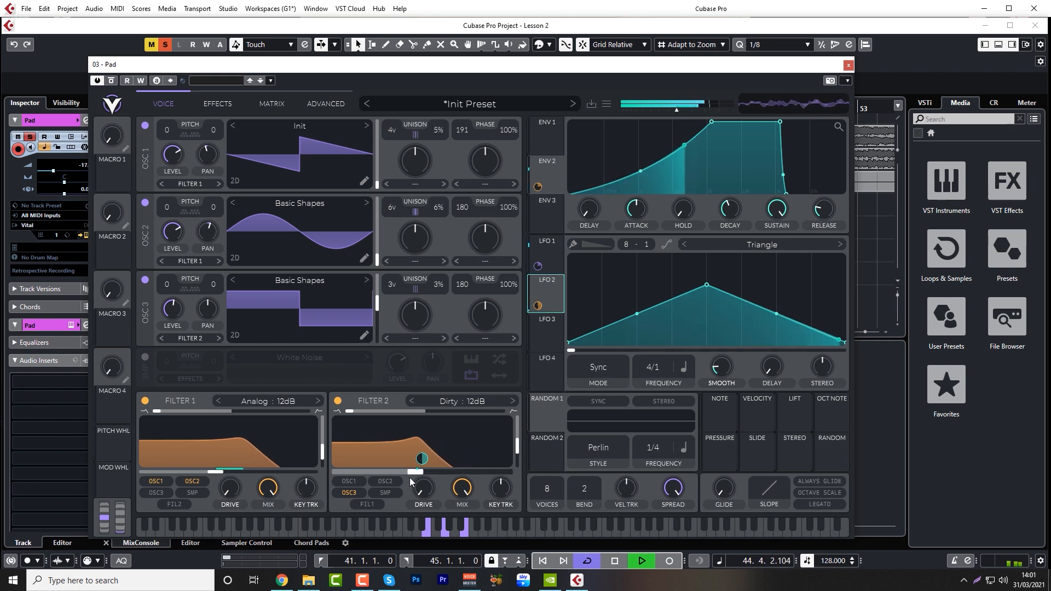
Lower Filter 2's cutoff noticeably and audition the darker pad.
key(space)
drag(414, 472, 383, 477)
key(space)
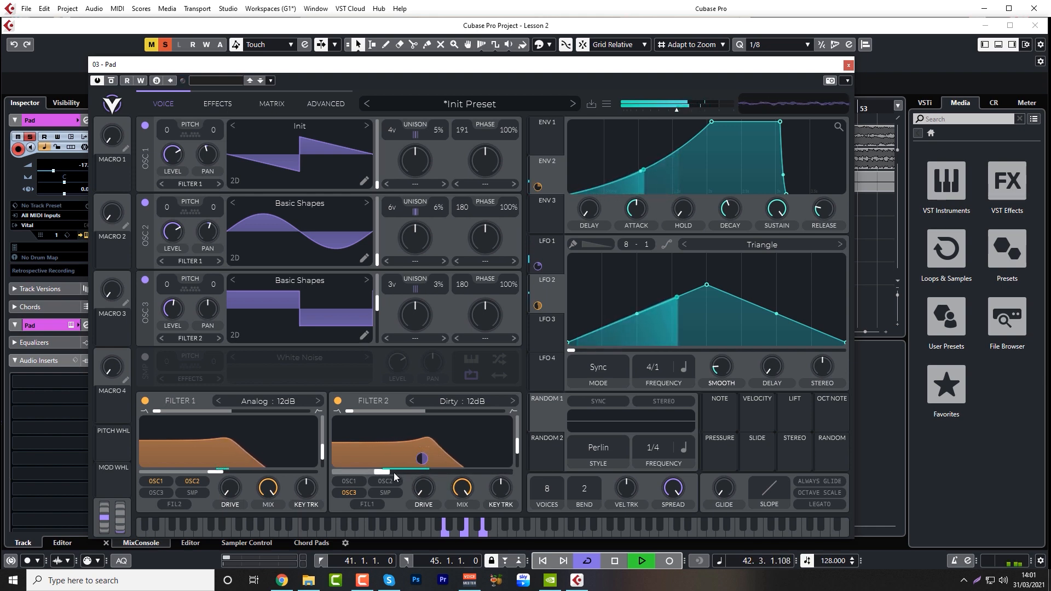
key(space)
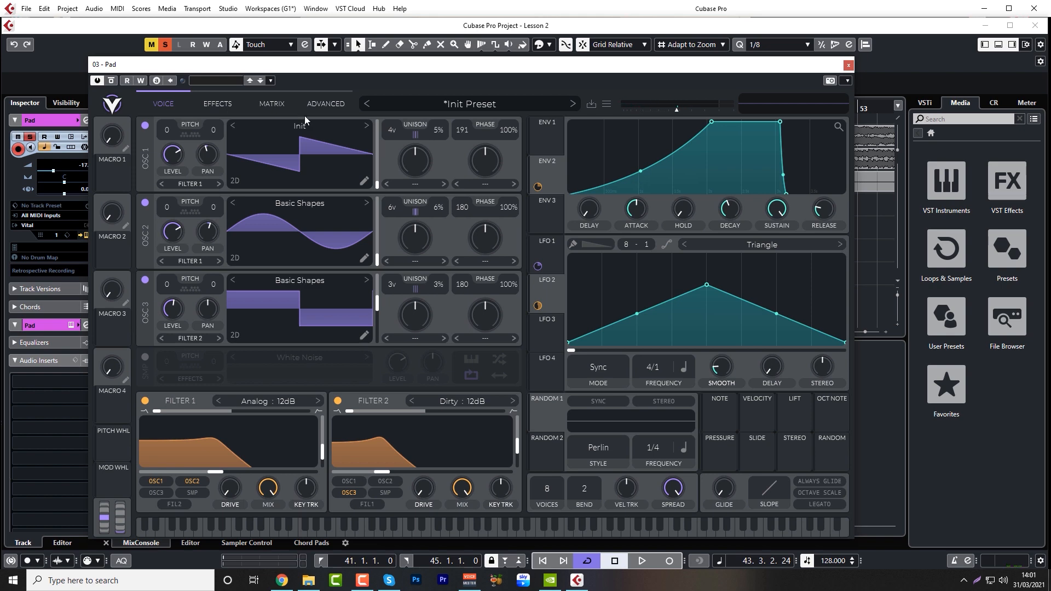
Enable the Phaser effect, compare its mix between fully wet and dry during playback, and settle at about 30%.
click(236, 105)
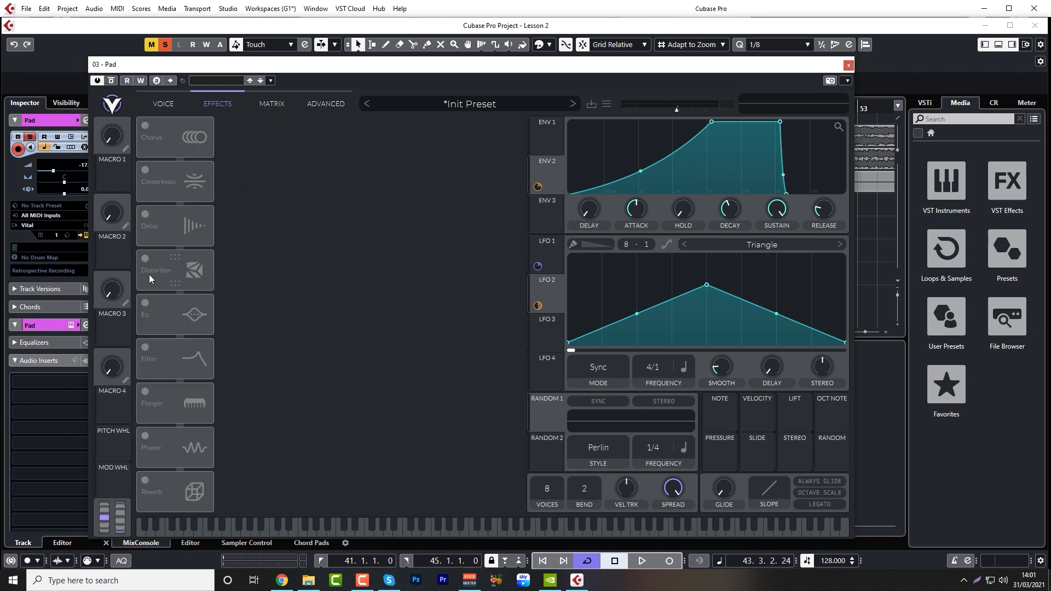
click(149, 432)
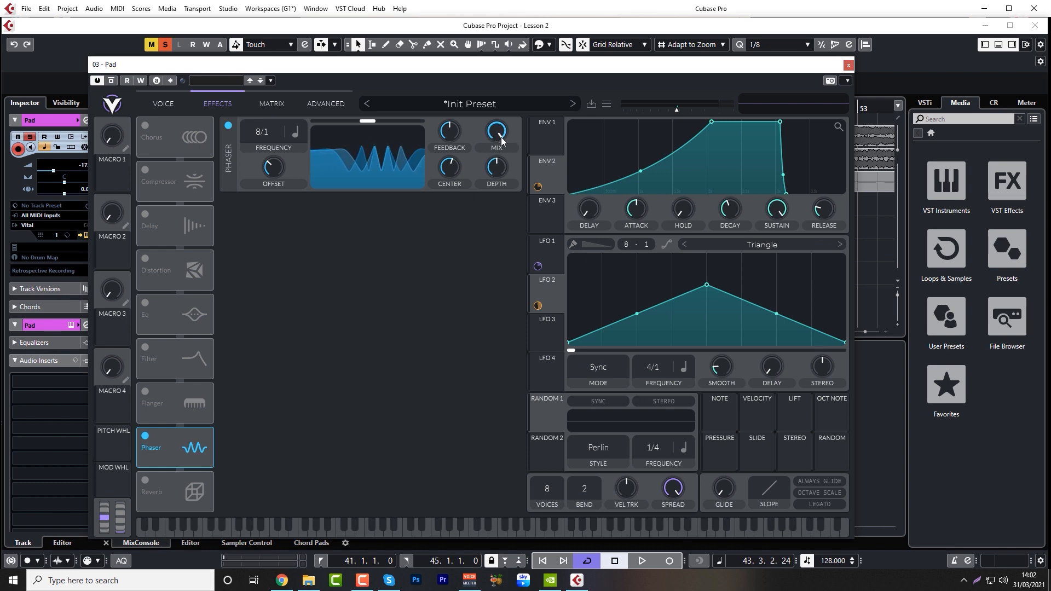
key(space)
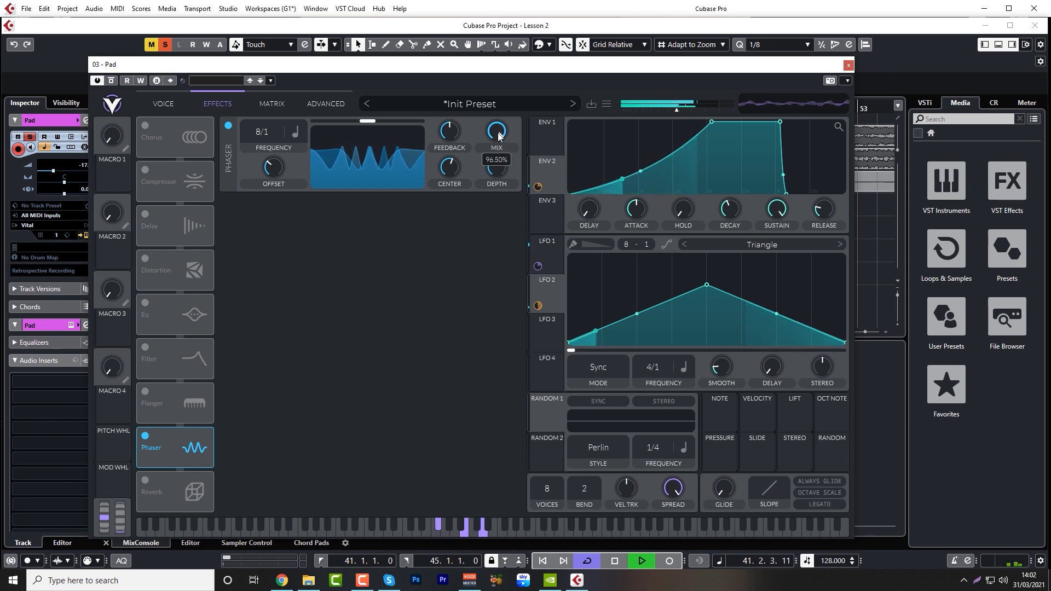
drag(498, 133, 489, 212)
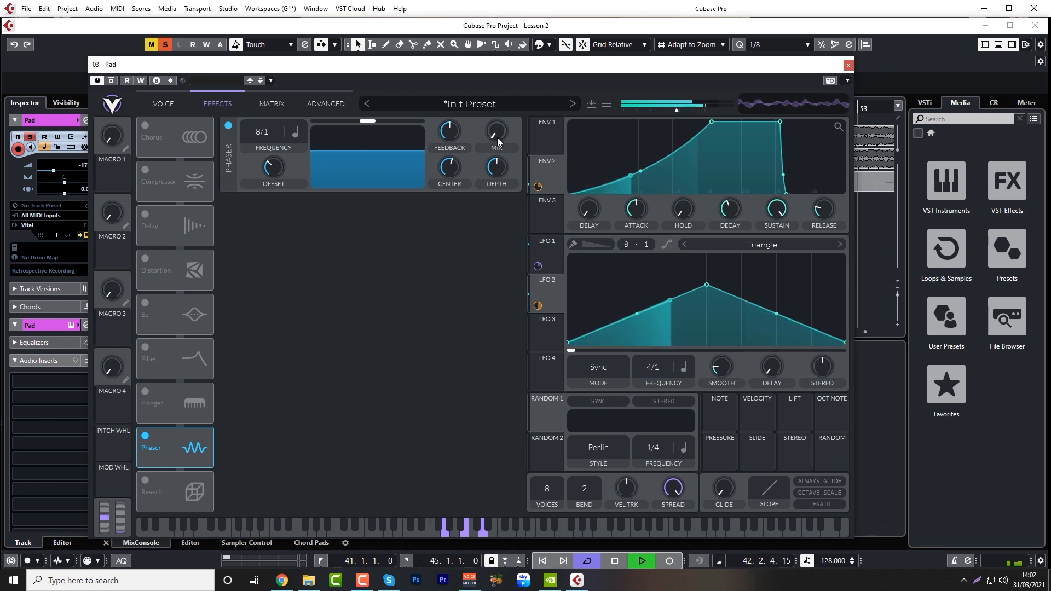
drag(498, 135, 501, 108)
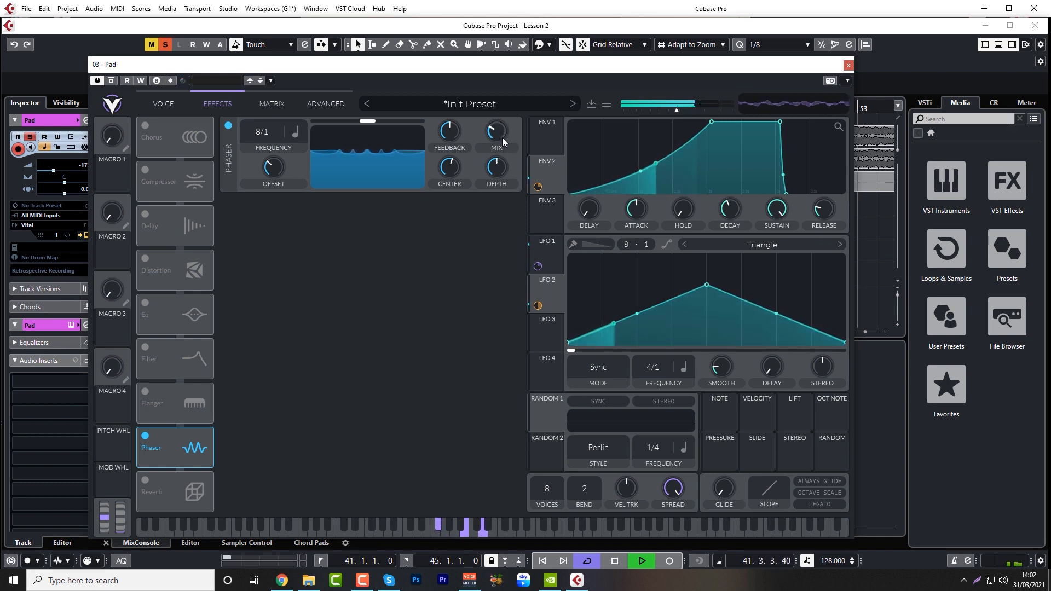
key(space)
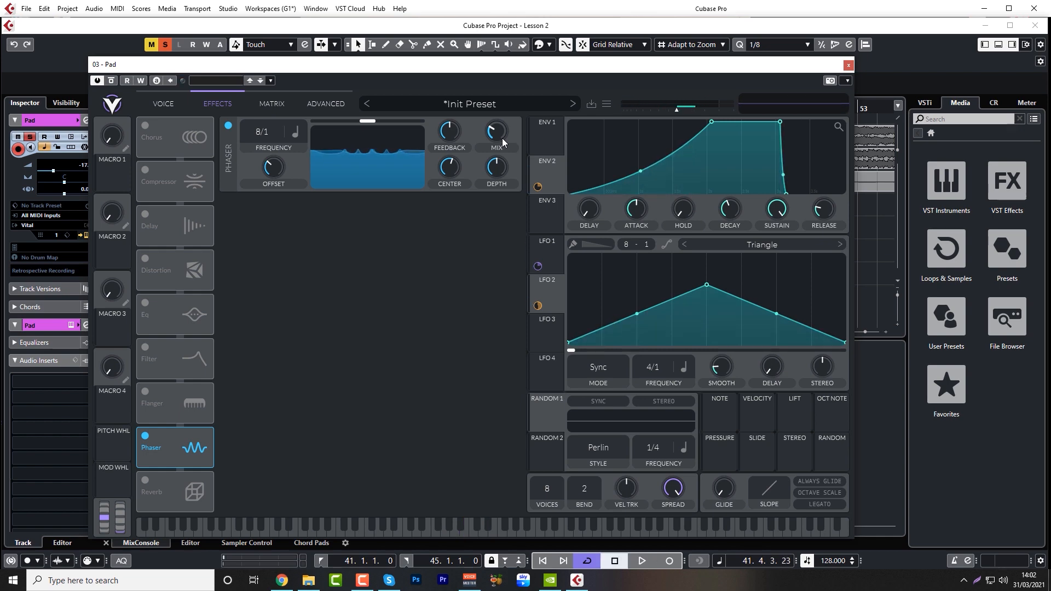
key(space)
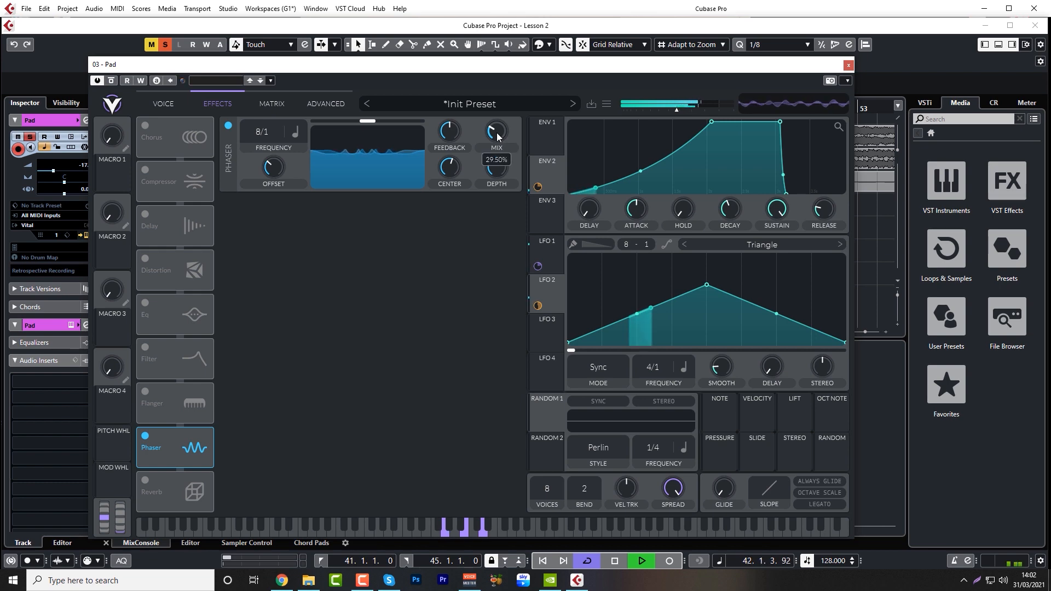
mouse_move(498, 137)
mouse_down()
mouse_move(500, 90)
mouse_move(493, 133)
mouse_up()
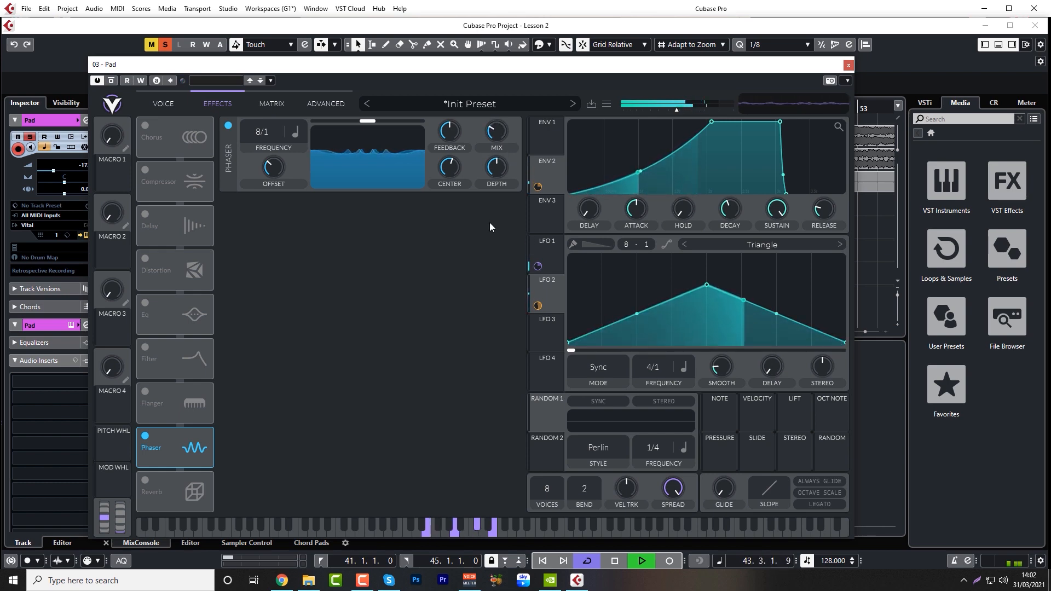
Close the Vital editor and lower the Pad track's volume to -19.1 dB during playback.
key(space)
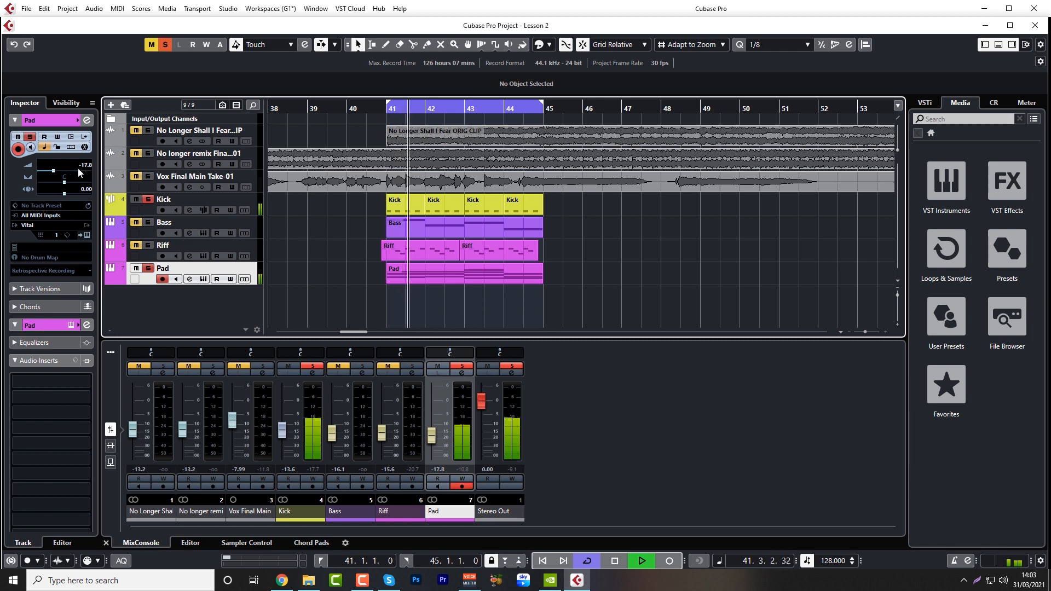
scroll(87, 163, up, 2)
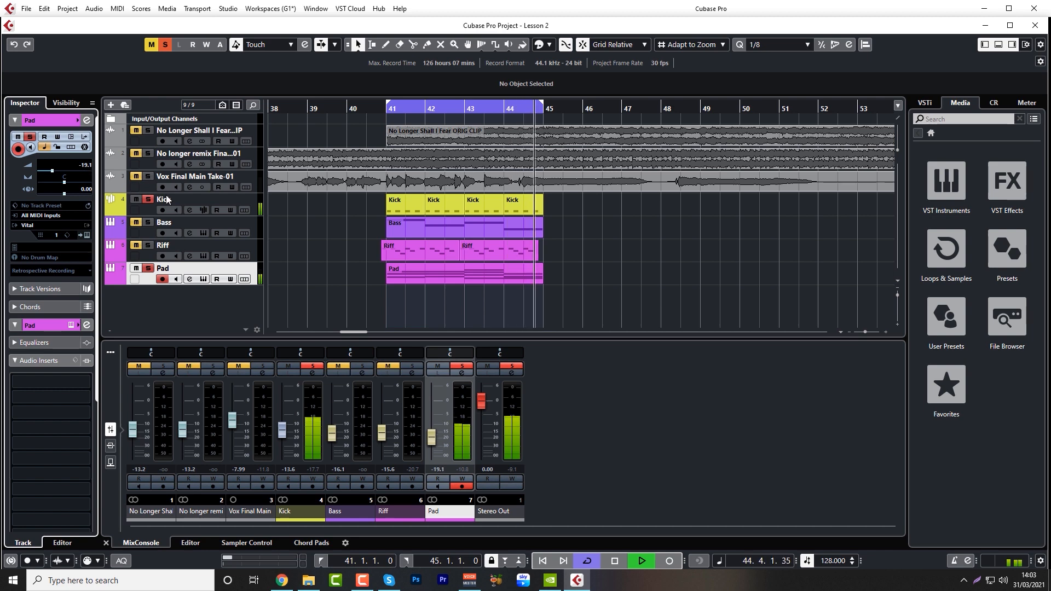
Raise the Kick track's volume to -10.2 dB while auditioning it against the pad.
click(147, 209)
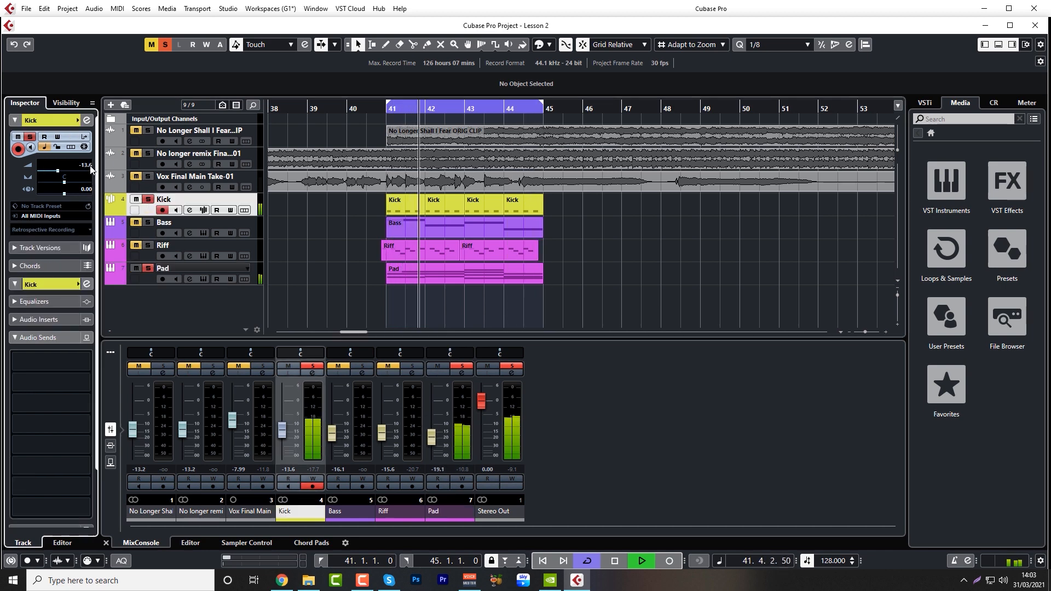
scroll(91, 166, up, 3)
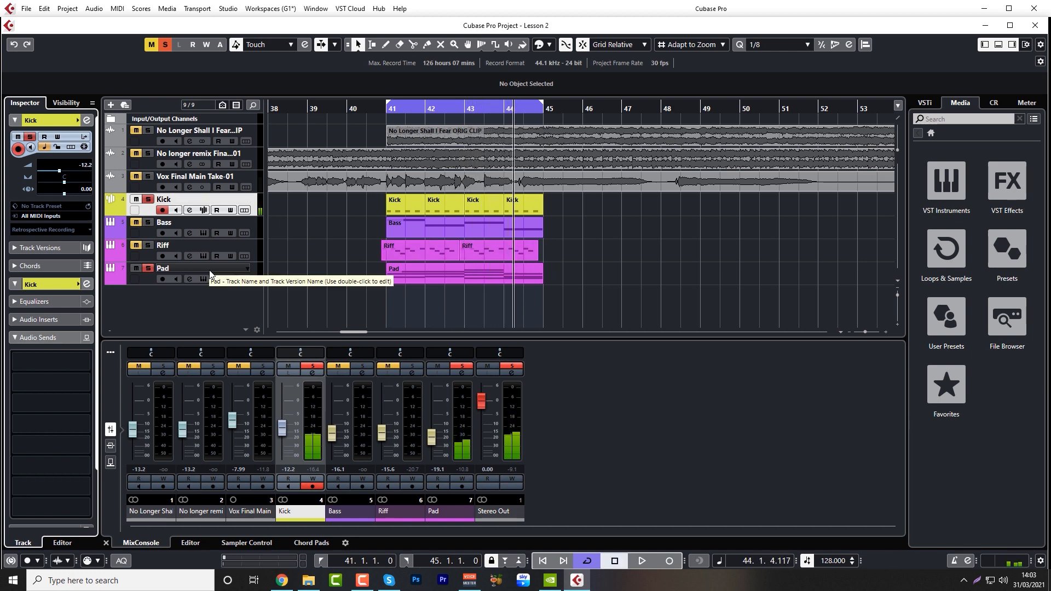
key(space)
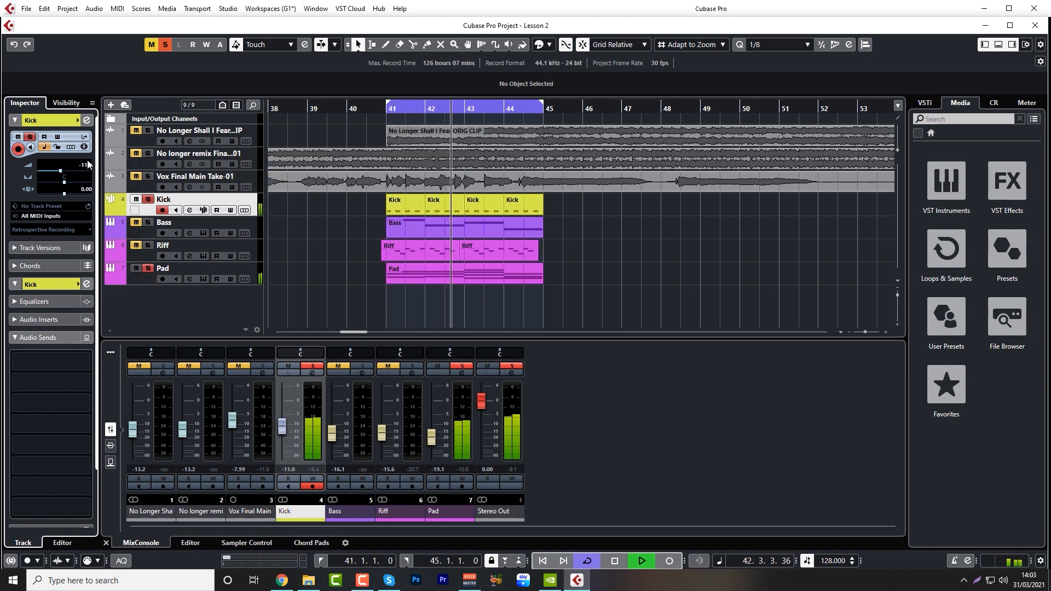
scroll(89, 164, up, 2)
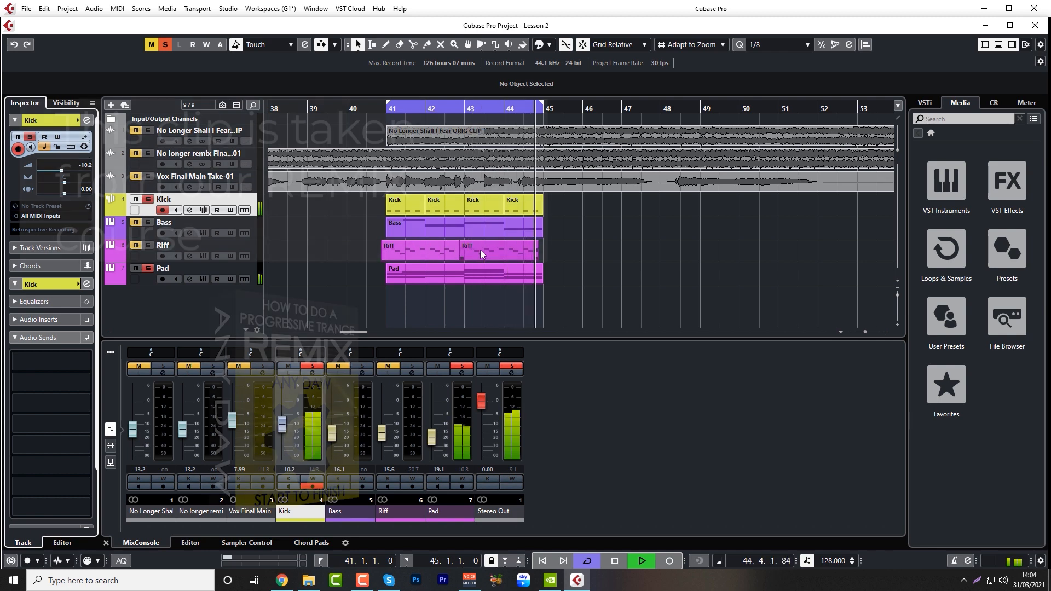
key(space)
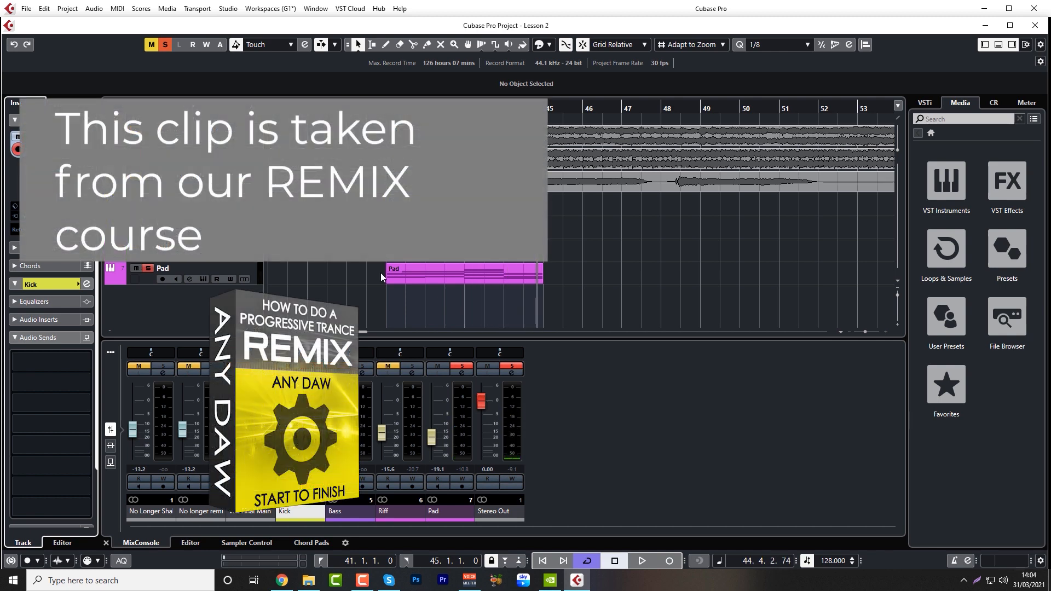